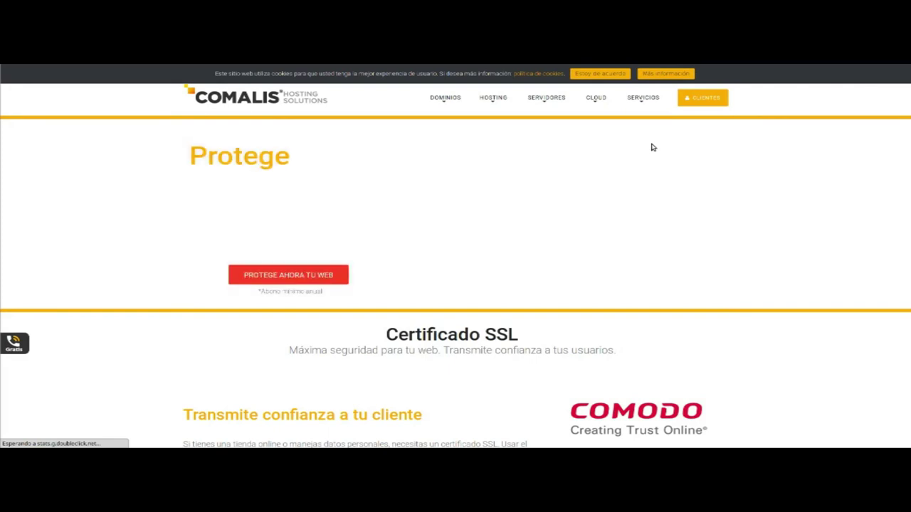
# Order the 24 € per year Domain SSL plan from the SSL pricing table
pyautogui.scroll(-2, 549, 189)
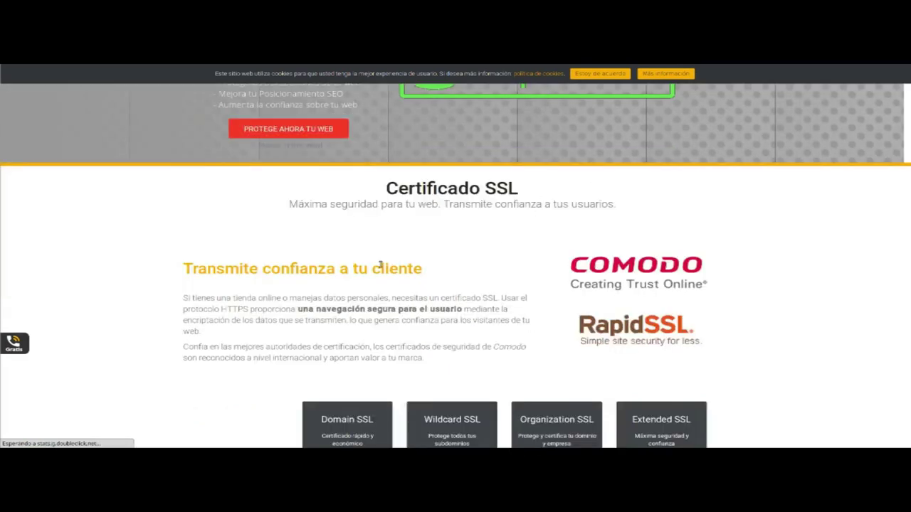
pyautogui.scroll(-8, 376, 266)
pyautogui.scroll(3, 366, 260)
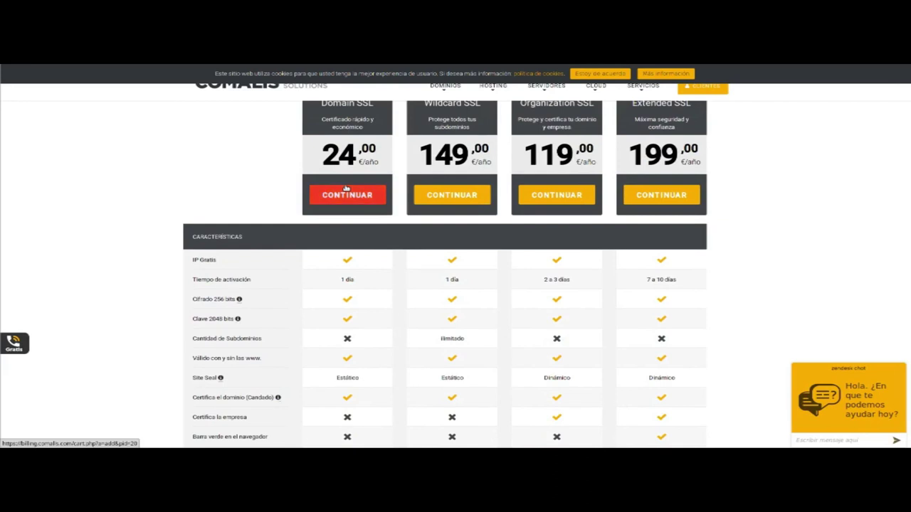
pyautogui.click(346, 189)
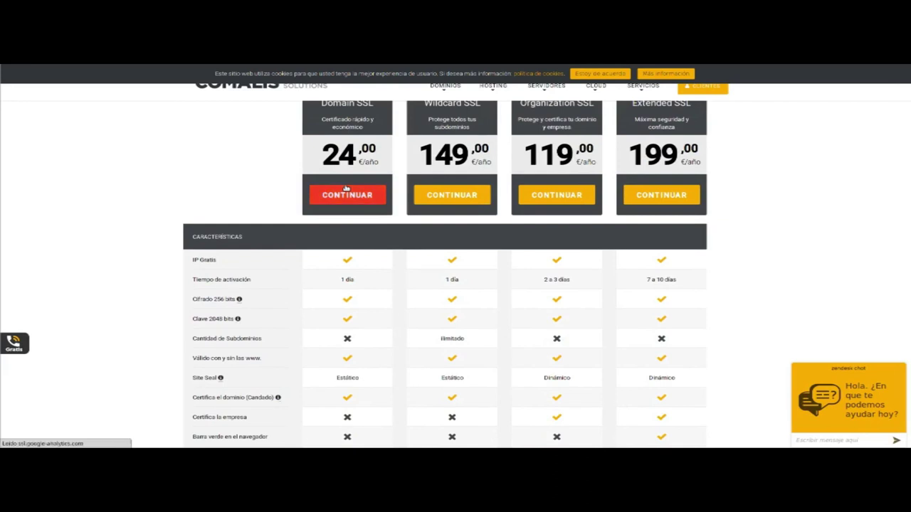
pyautogui.scroll(-3, 338, 213)
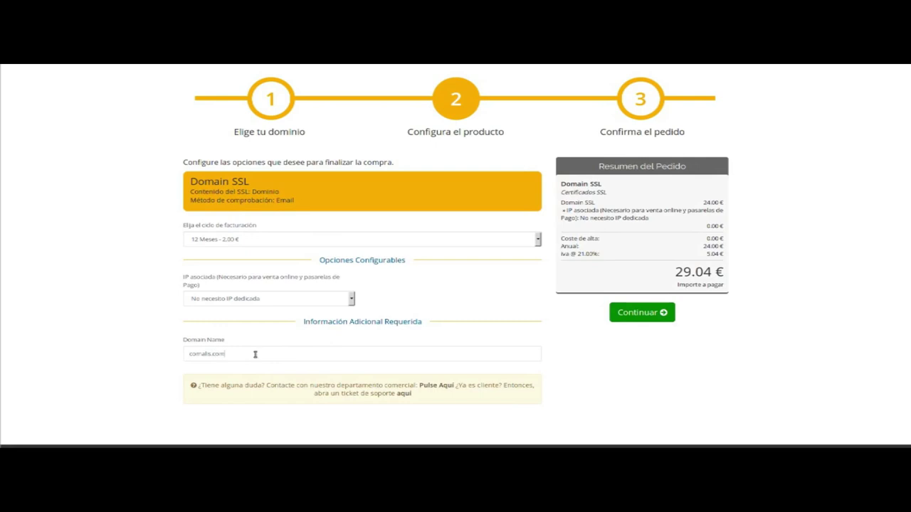
# Accept the comalis.com Domain SSL configuration and confirm the 29.04 € order on Revisar & Pagar
pyautogui.scroll(-1, 252, 344)
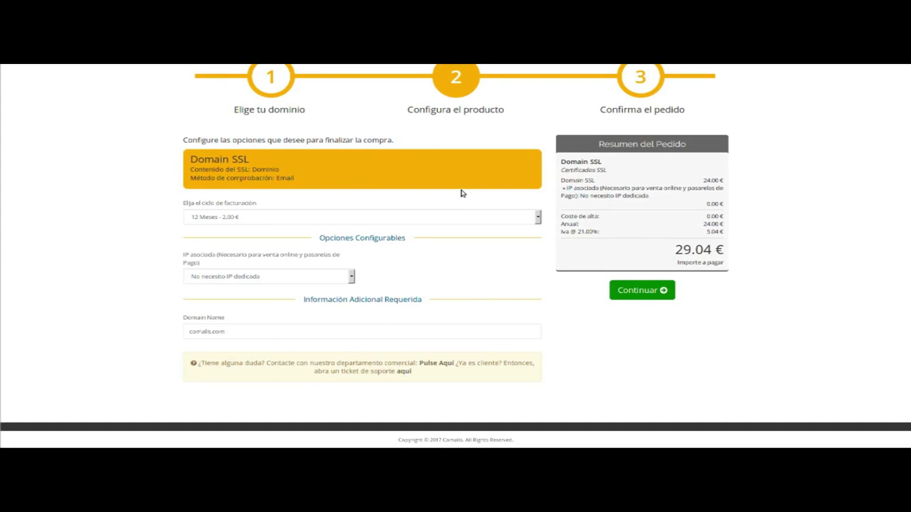
pyautogui.click(639, 297)
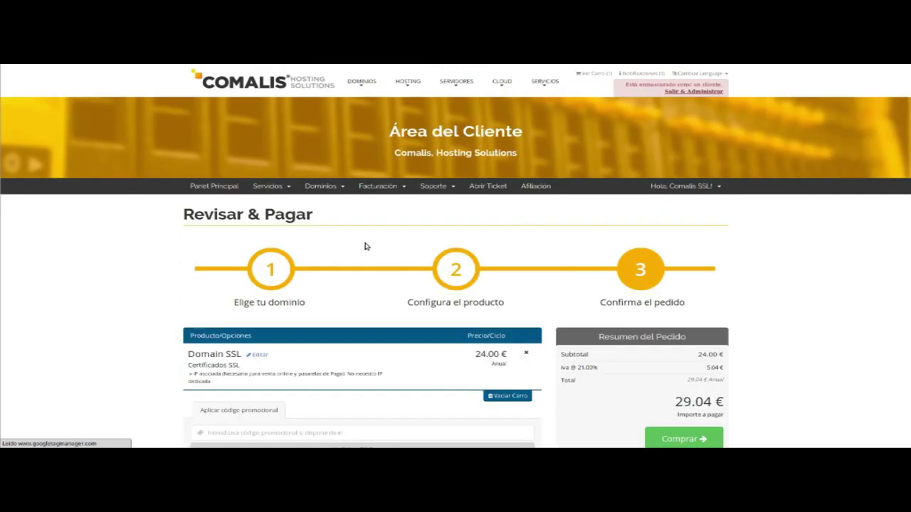
pyautogui.scroll(-1, 364, 246)
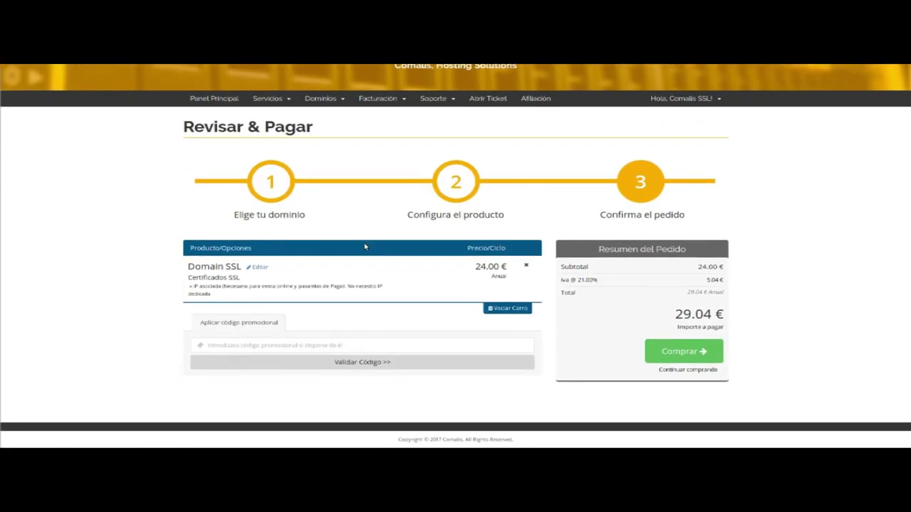
pyautogui.click(675, 357)
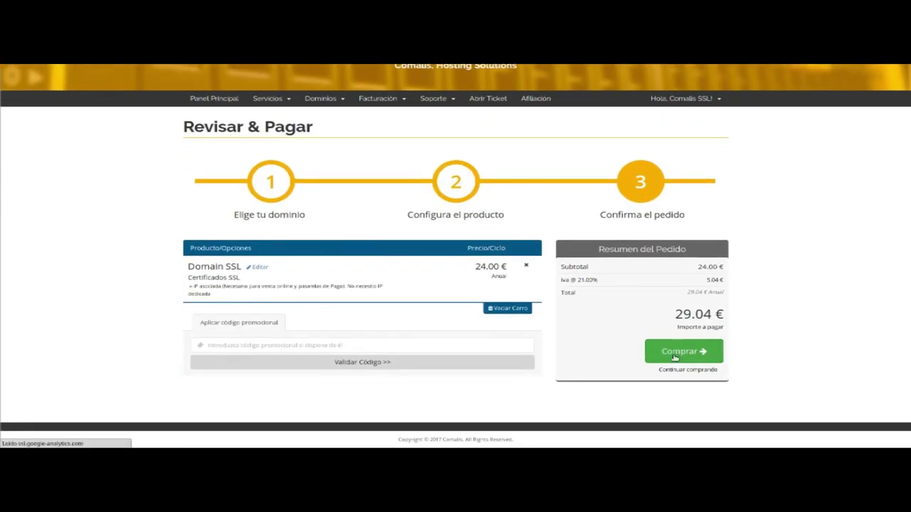
pyautogui.scroll(-5, 471, 292)
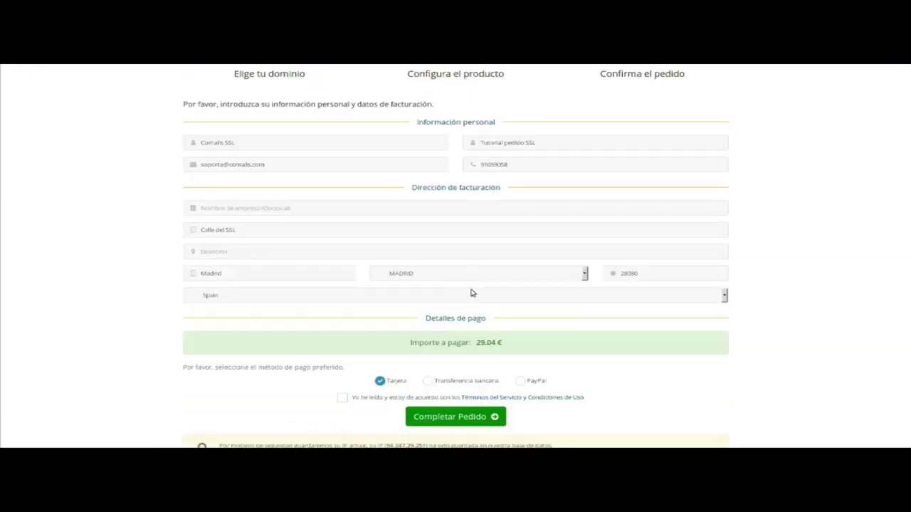
# Accept the terms, choose Transferencia bancaria payment and complete the order
pyautogui.click(343, 334)
pyautogui.click(427, 318)
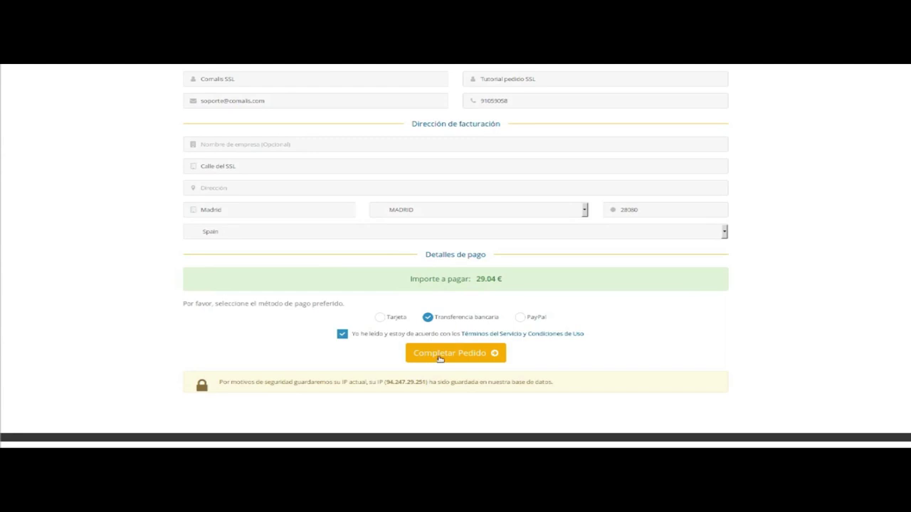
pyautogui.click(439, 356)
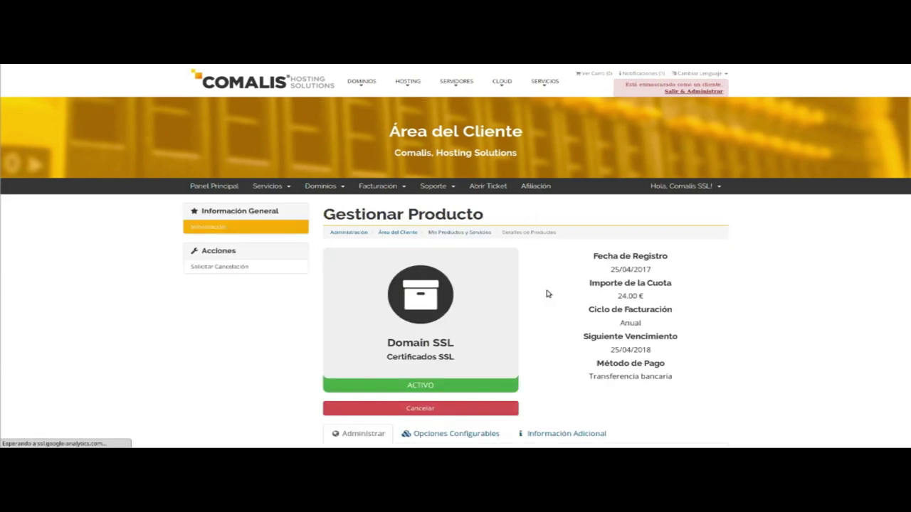
# Follow the SSL Panel link on the Domain SSL product page
pyautogui.scroll(-2, 540, 292)
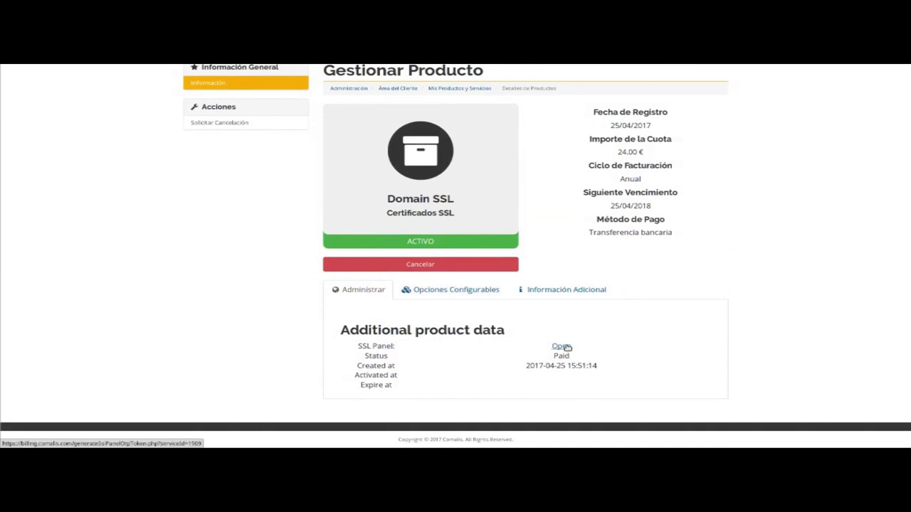
pyautogui.click(562, 346)
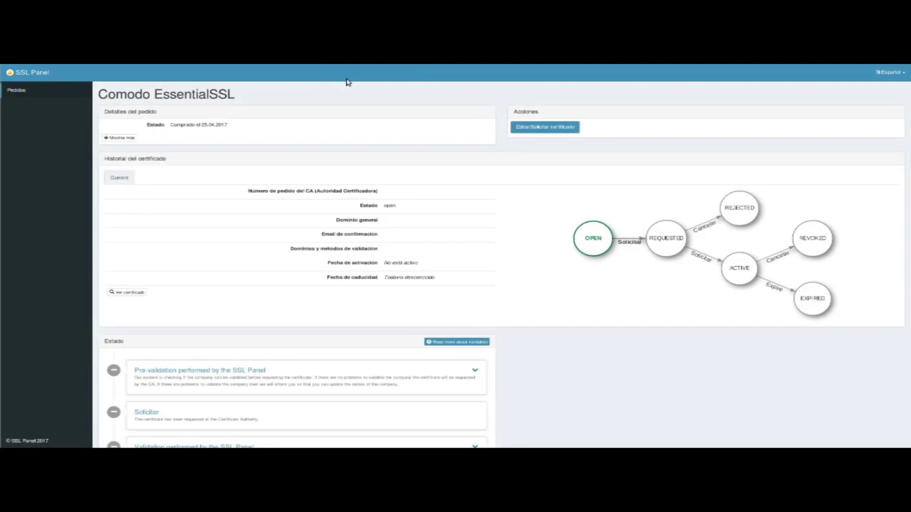
# Set the requester's company name to Comalis S.L. and street number to 4, then save
pyautogui.click(545, 128)
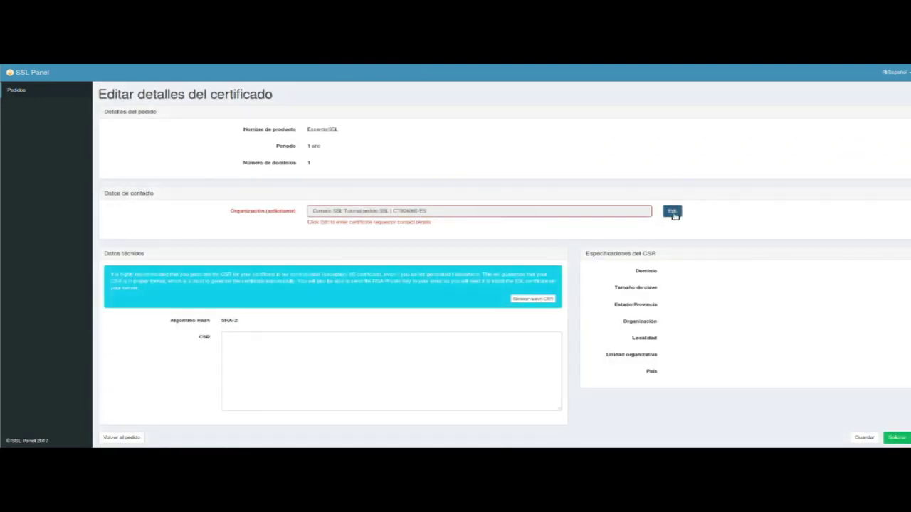
pyautogui.click(673, 212)
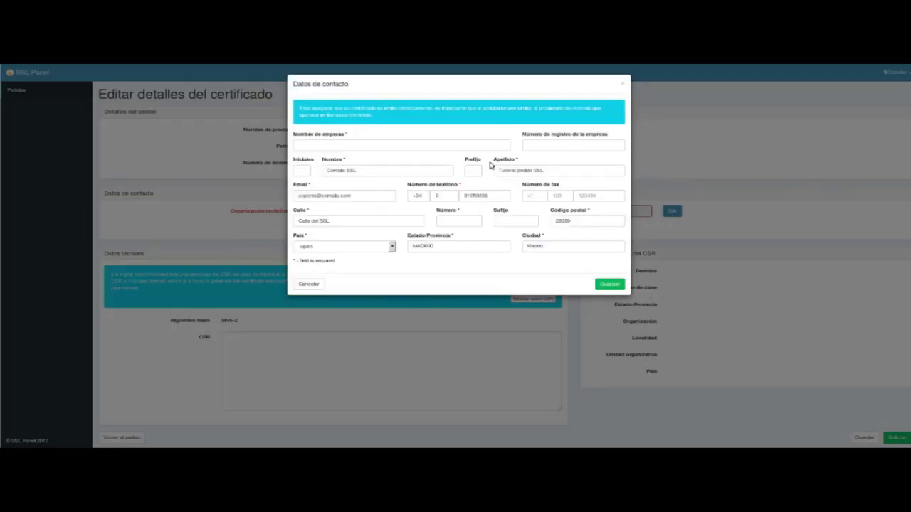
pyautogui.click(416, 146)
pyautogui.click(416, 146)
pyautogui.press('Down')
pyautogui.press('Down')
pyautogui.press('Return')
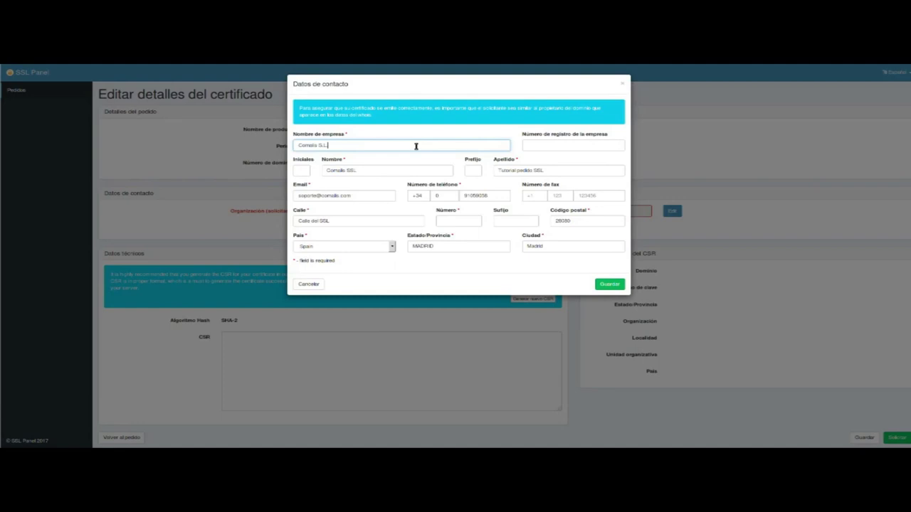
pyautogui.click(449, 220)
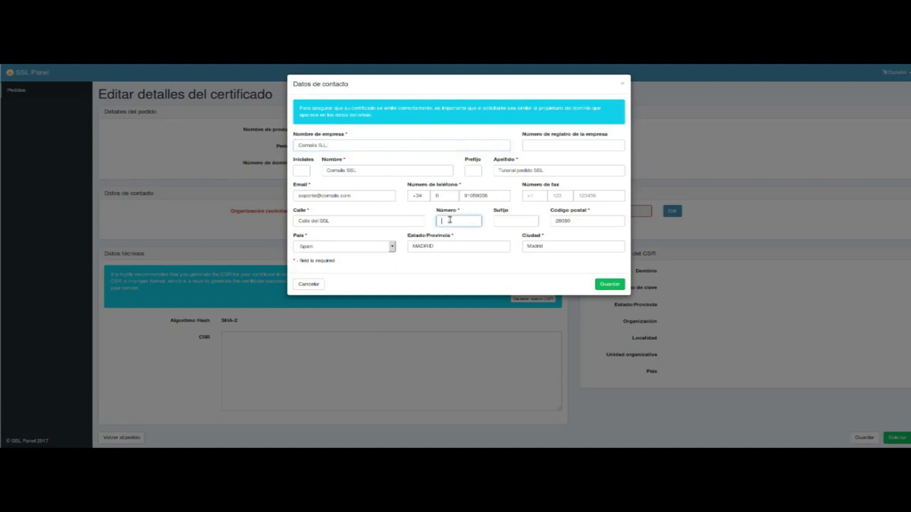
pyautogui.write('4')
pyautogui.click(609, 285)
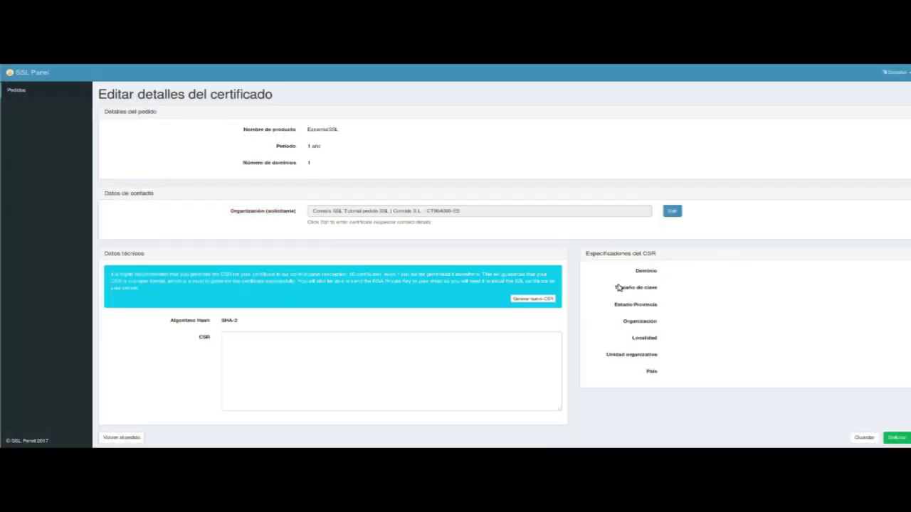
# Fill the new CSR form with main domain comalis.com and department 'Hosting Solu…'
pyautogui.click(521, 301)
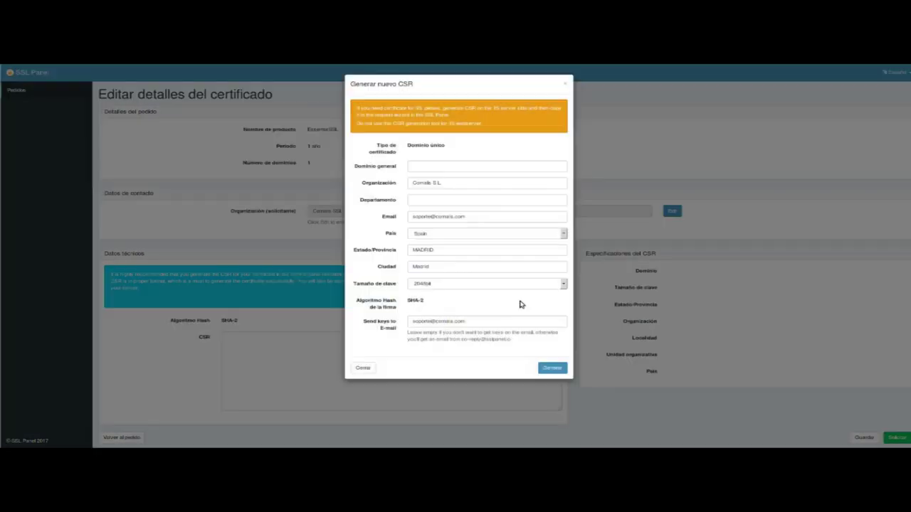
pyautogui.click(429, 167)
pyautogui.write('comaisl.com')
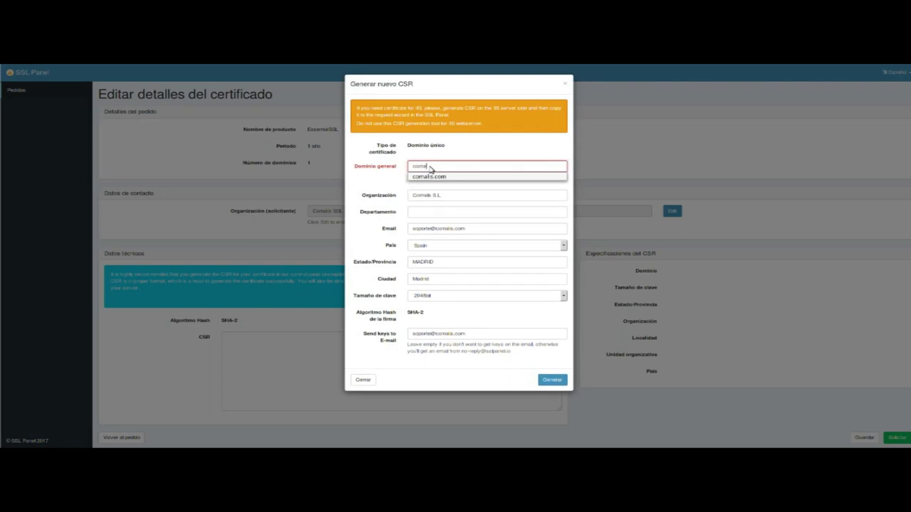
pyautogui.press('Tab')
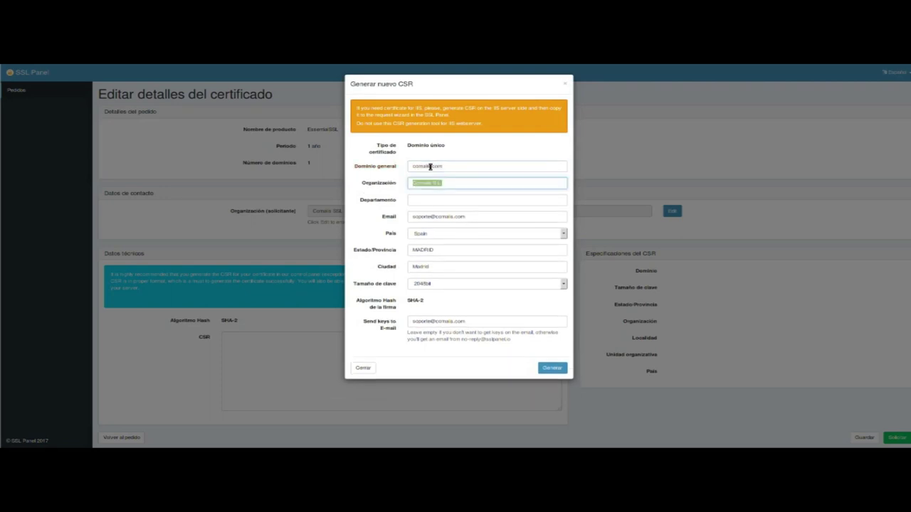
pyautogui.press('Tab')
pyautogui.write('Hosting Solu')
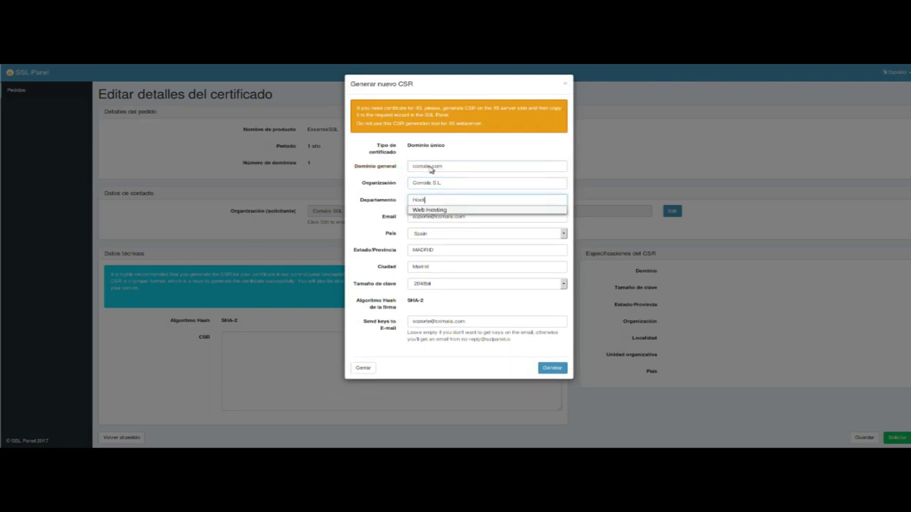
pyautogui.press('Tab')
pyautogui.press('Tab')
pyautogui.press('Tab')
pyautogui.press('Tab')
pyautogui.press('Tab')
pyautogui.press('Tab')
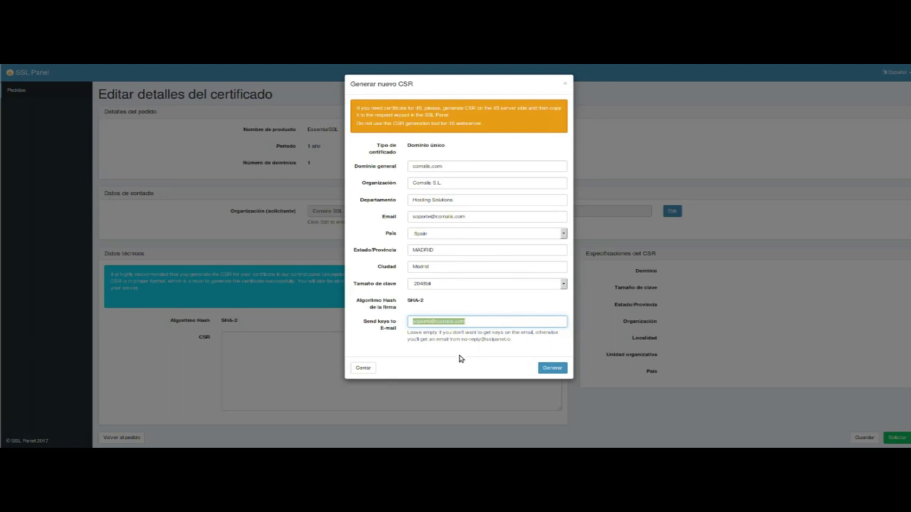
# Review the note about e-mailing the keys and generate the 2048-bit CSR
pyautogui.moveTo(408, 334); pyautogui.dragTo(523, 348)
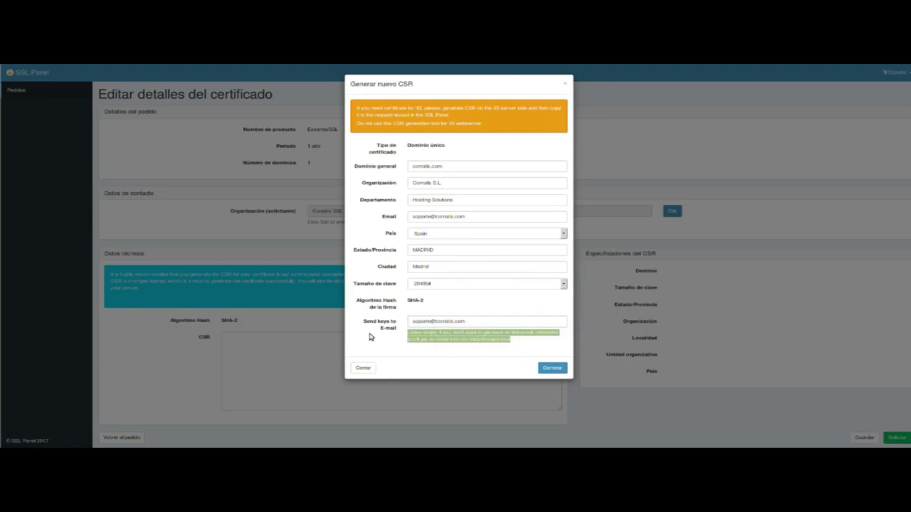
pyautogui.moveTo(365, 322); pyautogui.dragTo(409, 332)
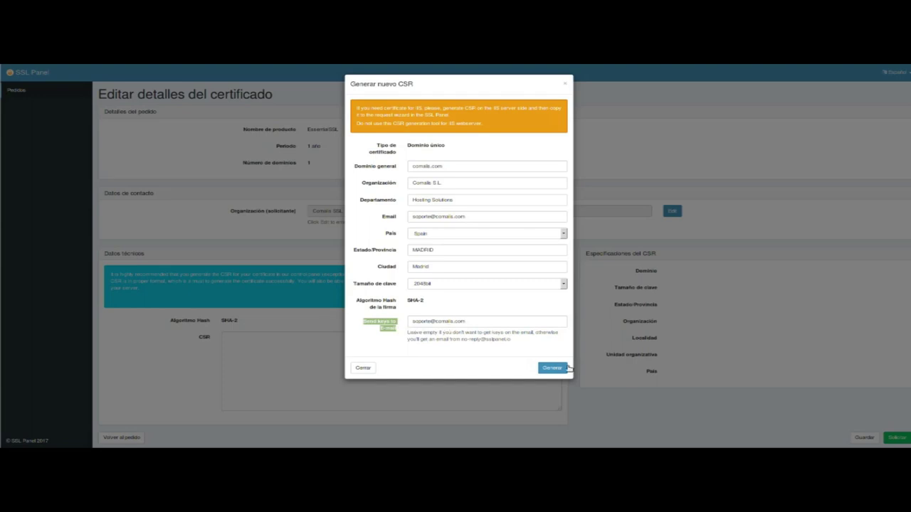
pyautogui.click(554, 367)
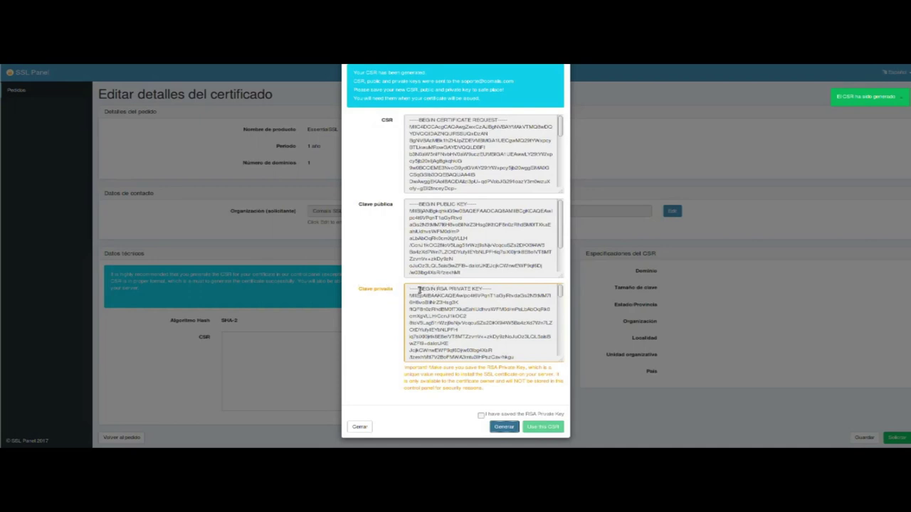
# Copy the RSA private key into Notepad
pyautogui.hotkey('ctrl', 'a')
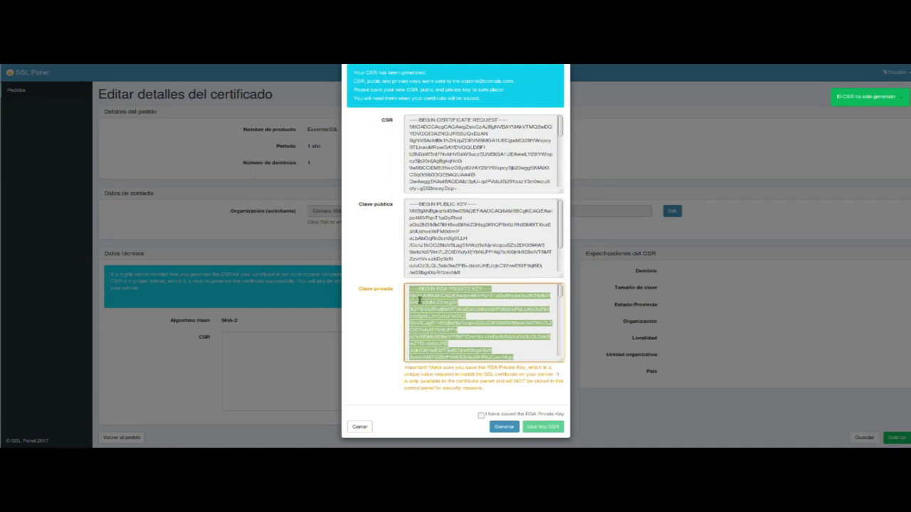
pyautogui.hotkey('alt', 'Tab')
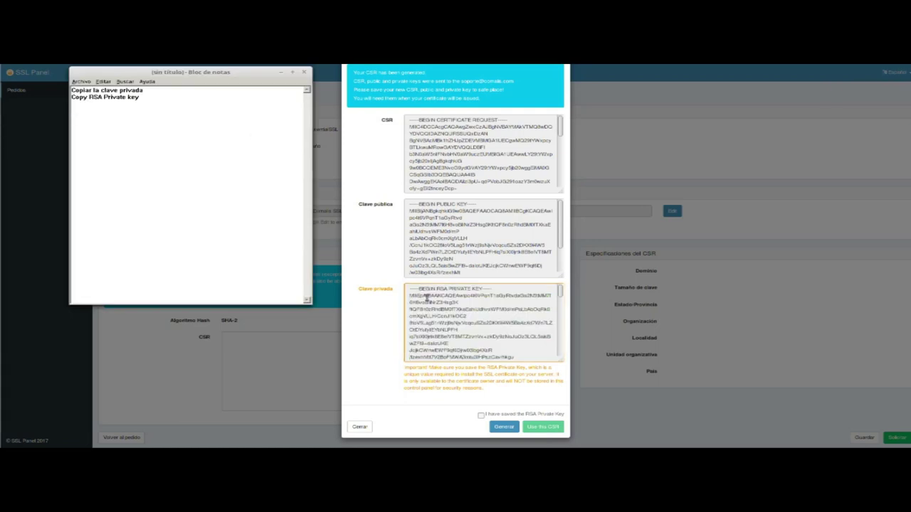
pyautogui.hotkey('alt', 'Tab')
pyautogui.hotkey('ctrl', 'a')
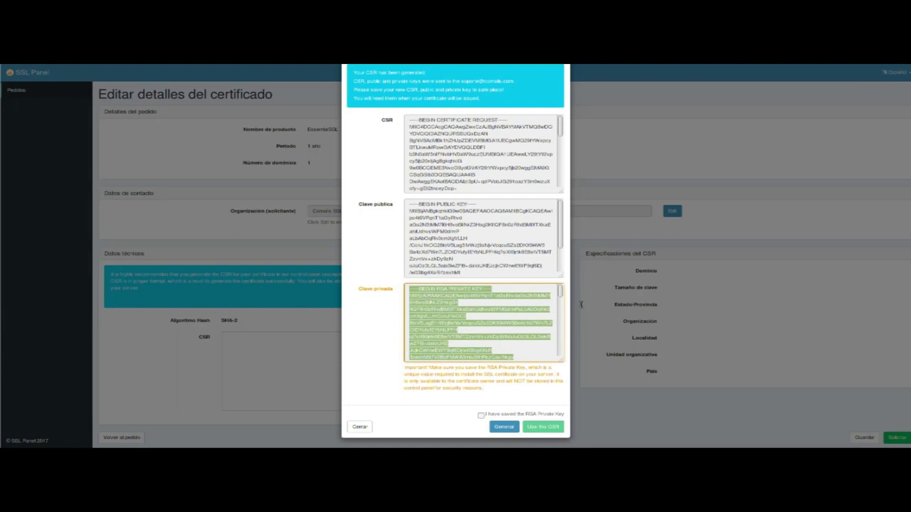
pyautogui.hotkey('alt', 'Tab')
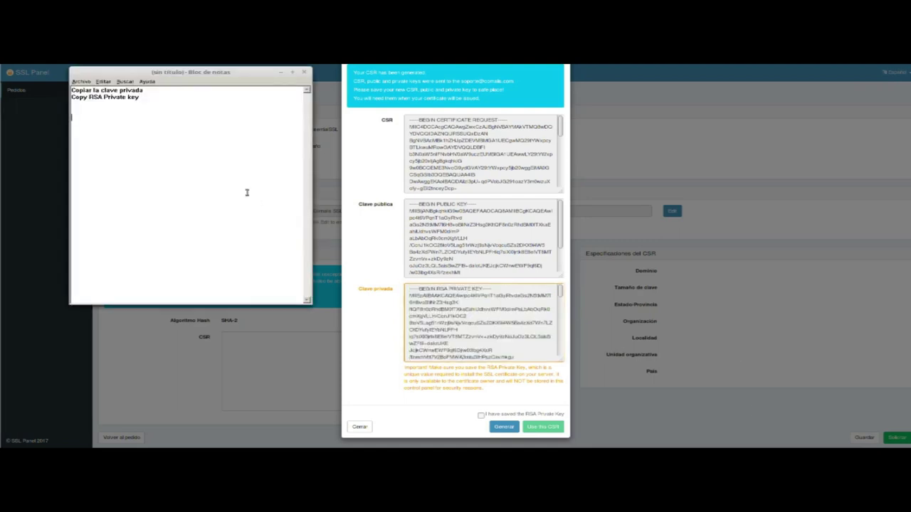
pyautogui.hotkey('ctrl', 'v')
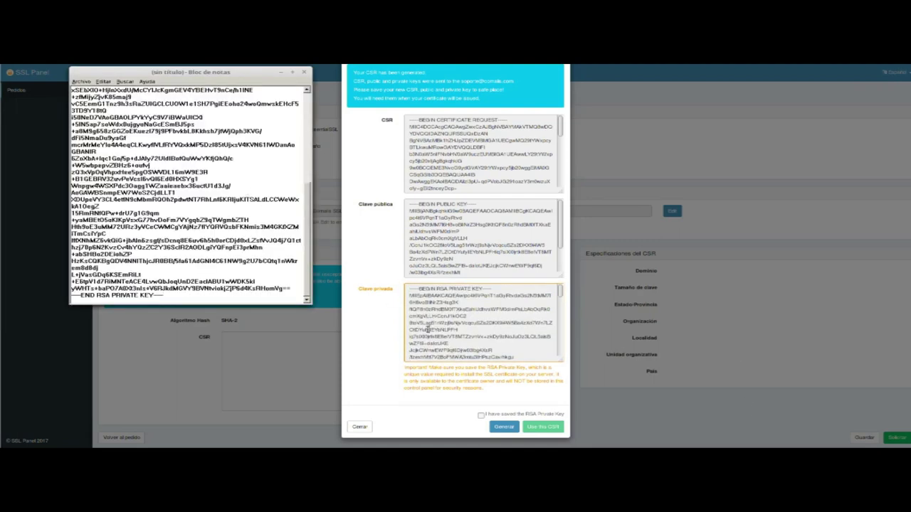
# Confirm the private key is saved and attach this CSR to the order
pyautogui.click(494, 399)
pyautogui.click(481, 416)
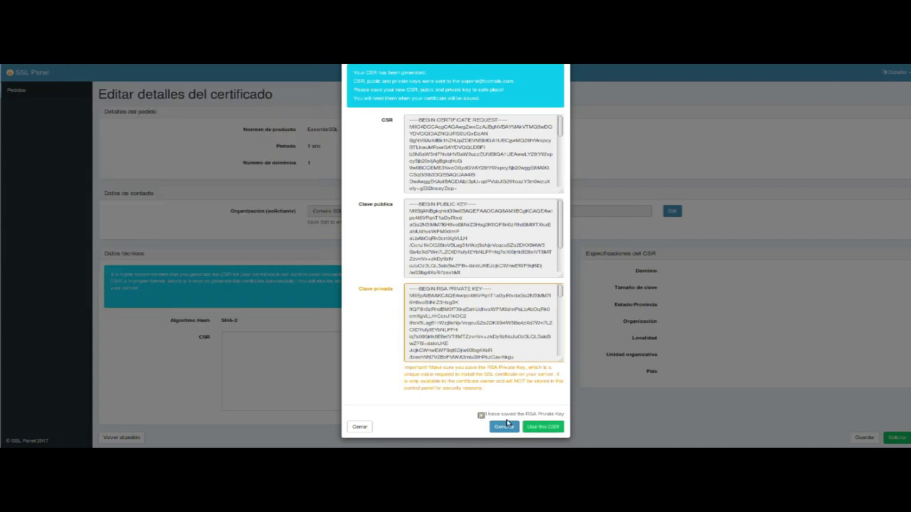
pyautogui.click(537, 427)
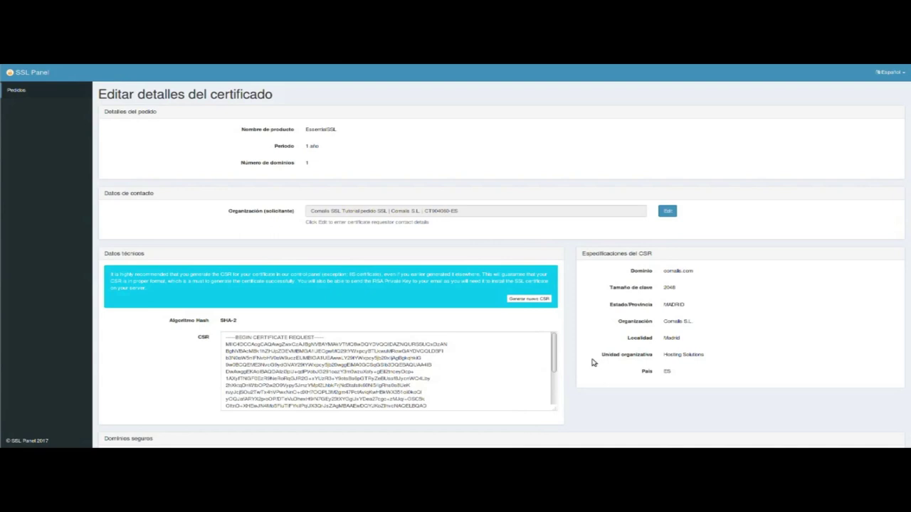
pyautogui.scroll(-2, 595, 362)
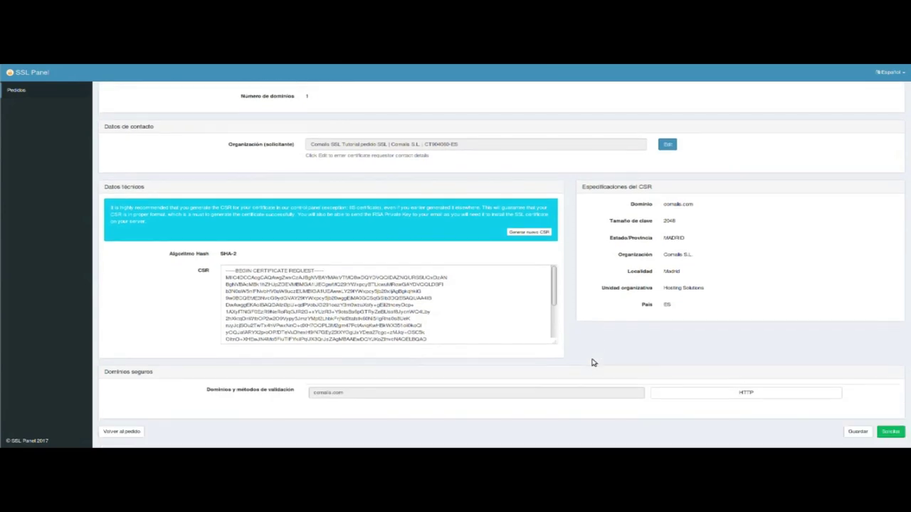
pyautogui.click(730, 395)
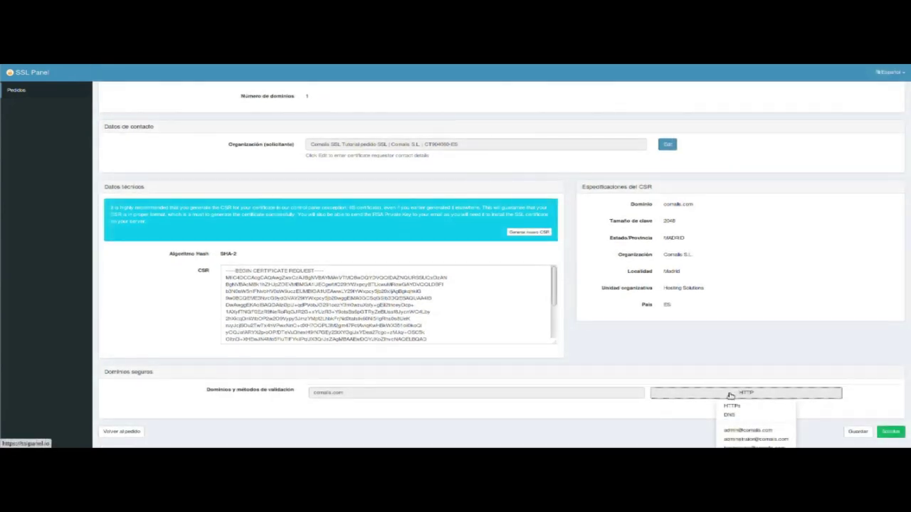
pyautogui.scroll(-1, 733, 397)
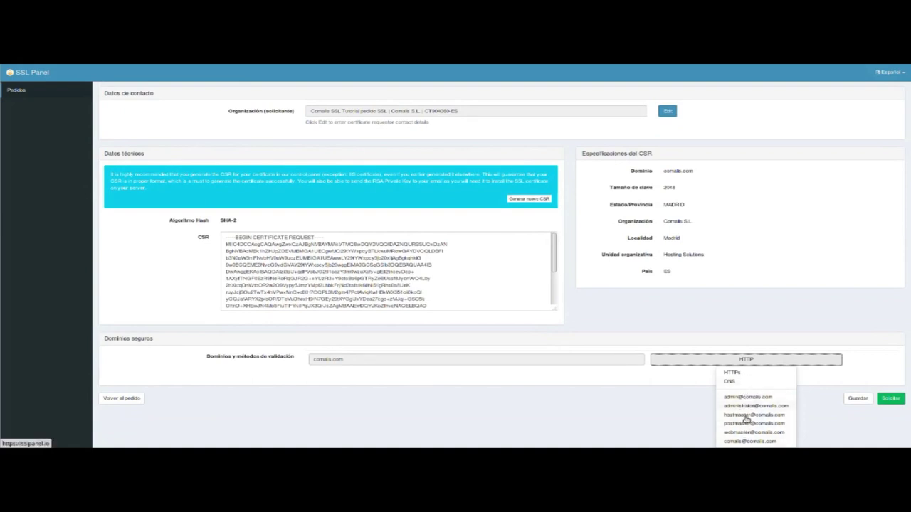
pyautogui.click(747, 404)
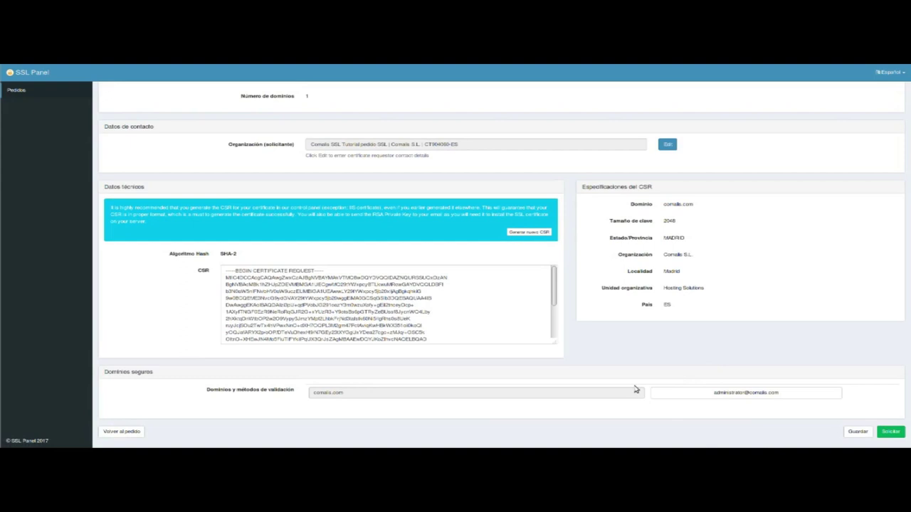
pyautogui.click(891, 432)
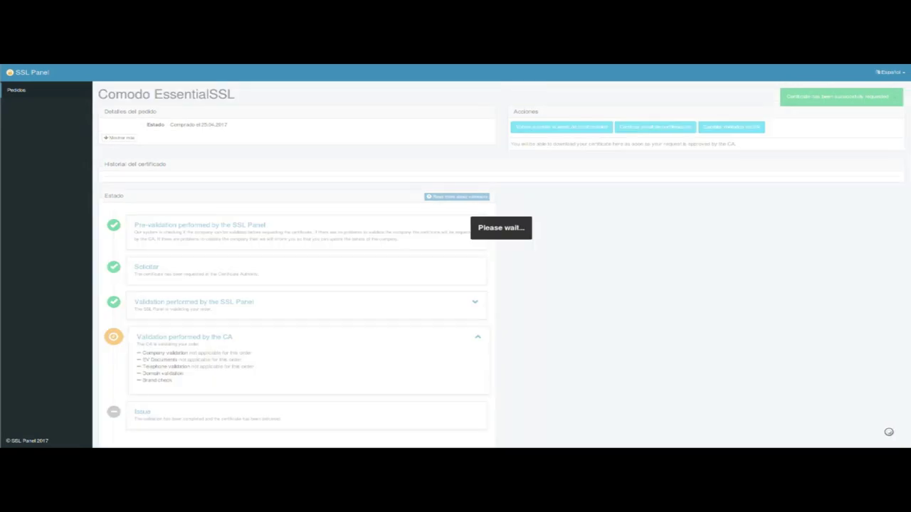
# Scroll to the order's Estado steps showing CA domain validation pending
pyautogui.scroll(-2, 192, 248)
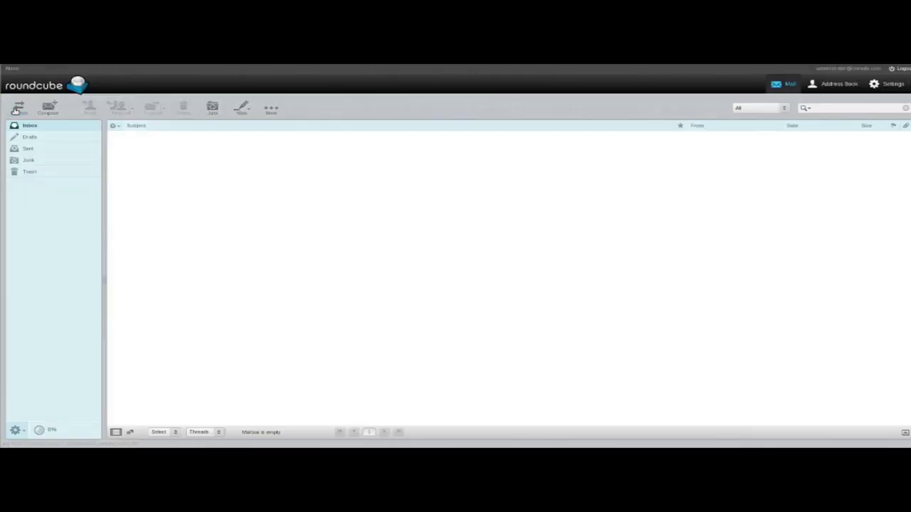
# Refresh mail, then show the newest Comodo Domain Validation e-mail in Trash and select its code
pyautogui.click(16, 108)
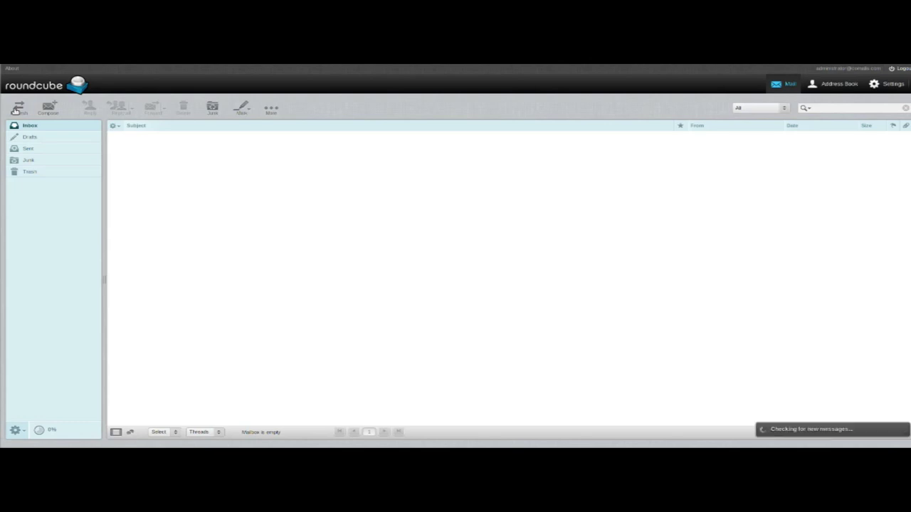
pyautogui.click(16, 108)
pyautogui.click(15, 108)
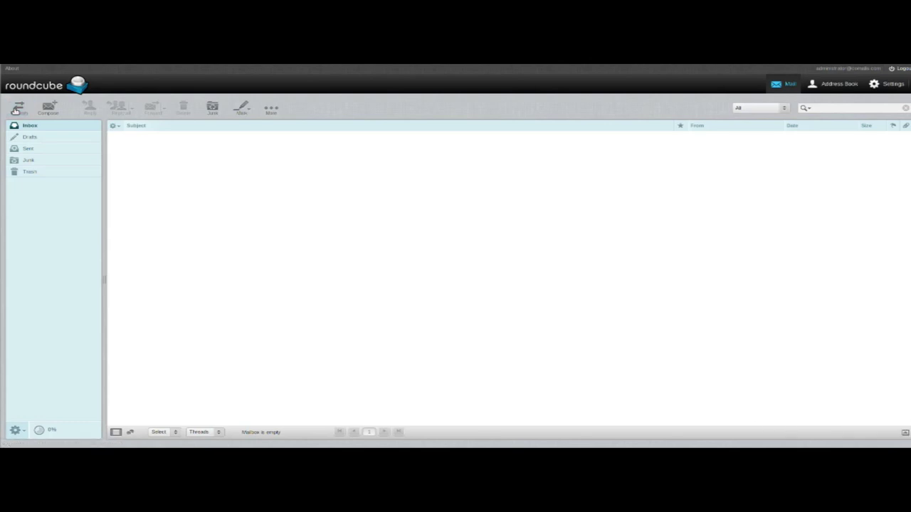
pyautogui.click(29, 171)
pyautogui.click(162, 137)
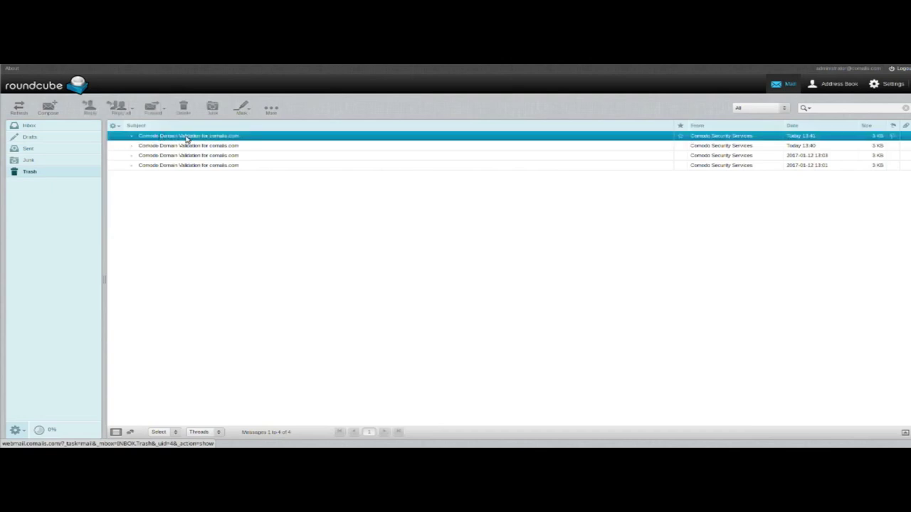
pyautogui.doubleClick(187, 138)
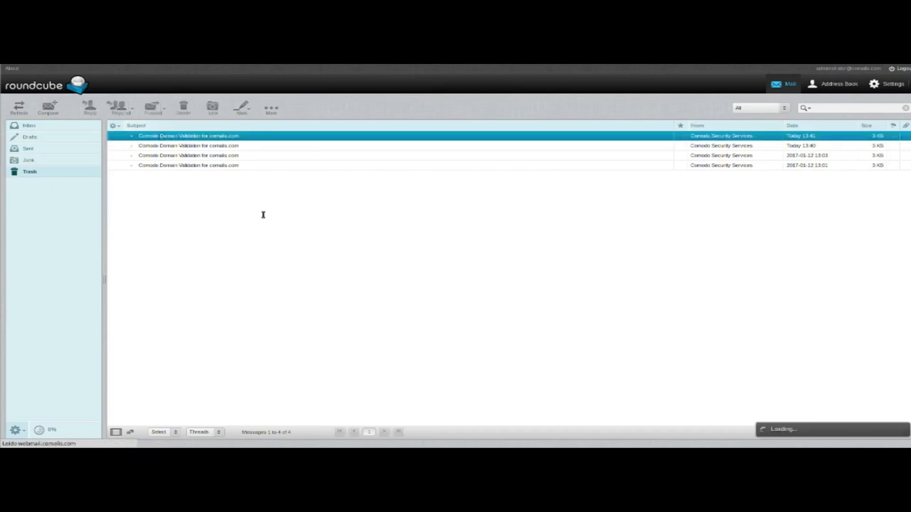
pyautogui.moveTo(112, 202); pyautogui.dragTo(220, 205)
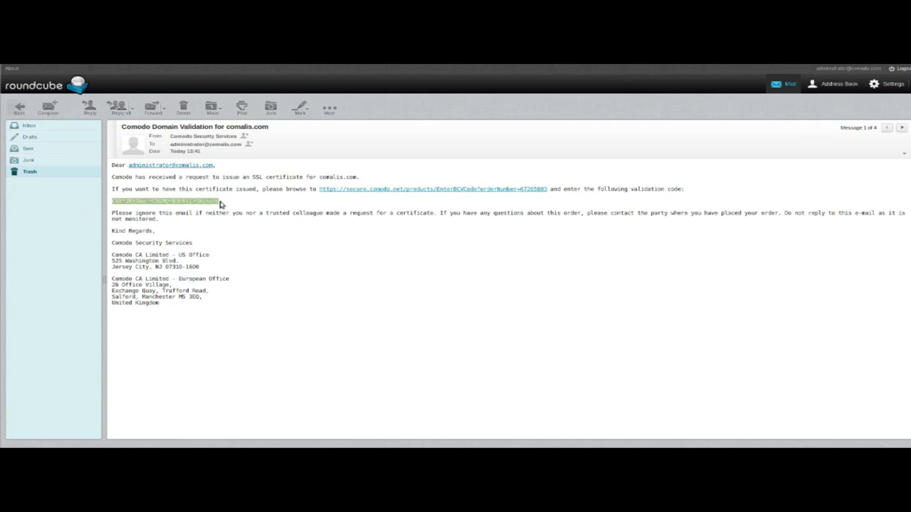
# Submit the e-mailed validation code on Comodo's Domain Control Validation page, then close the window
pyautogui.click(379, 191)
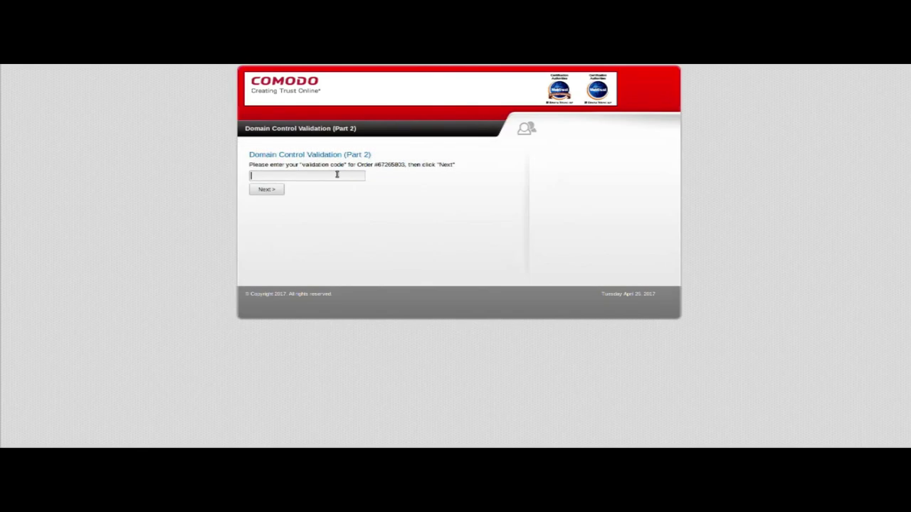
pyautogui.click(268, 193)
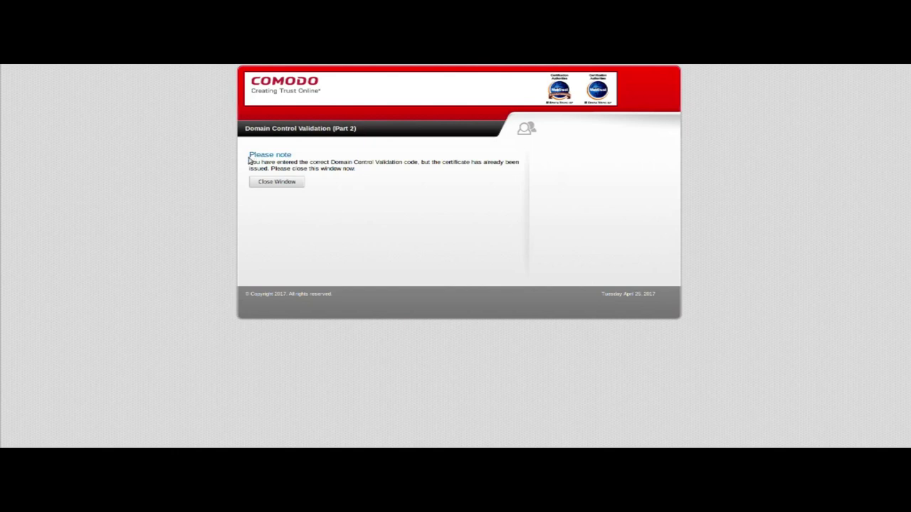
pyautogui.tripleClick(361, 173)
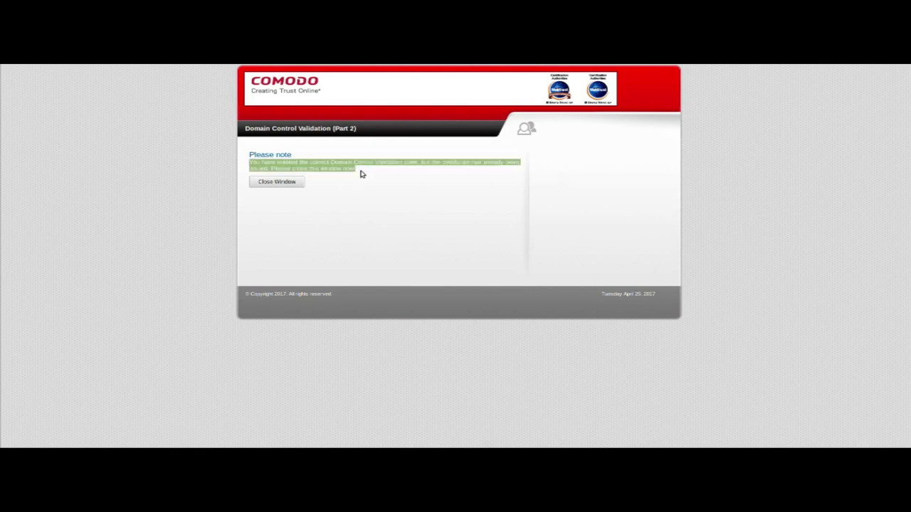
pyautogui.click(356, 171)
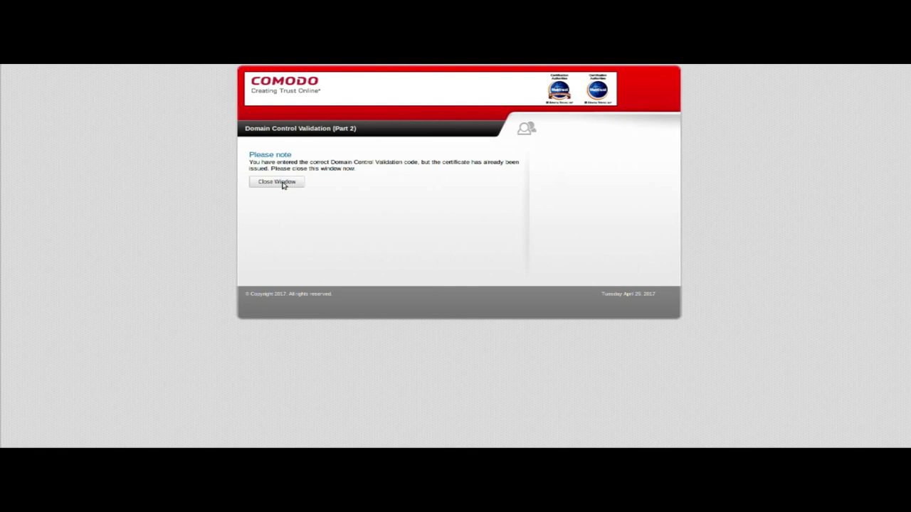
pyautogui.click(282, 184)
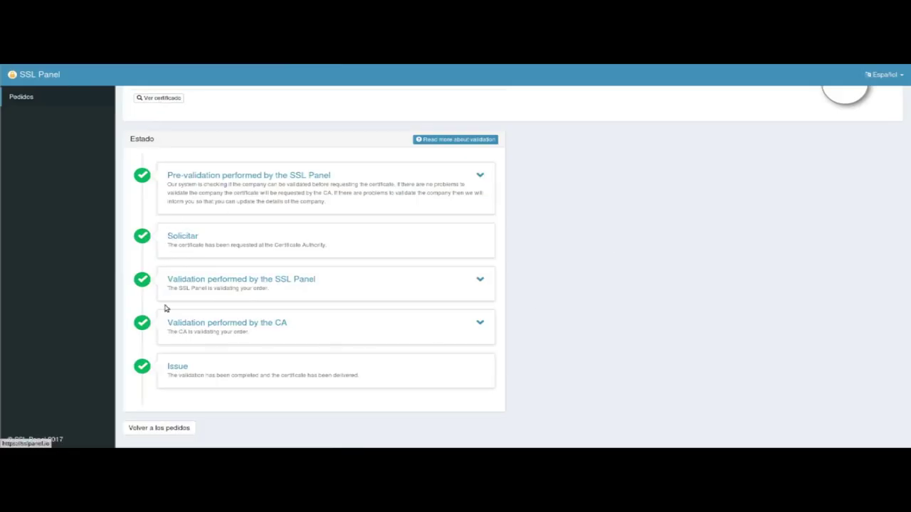
# Open the comalis.com certificate details in SSL Panel and select all the Principal certificate text
pyautogui.scroll(4, 616, 297)
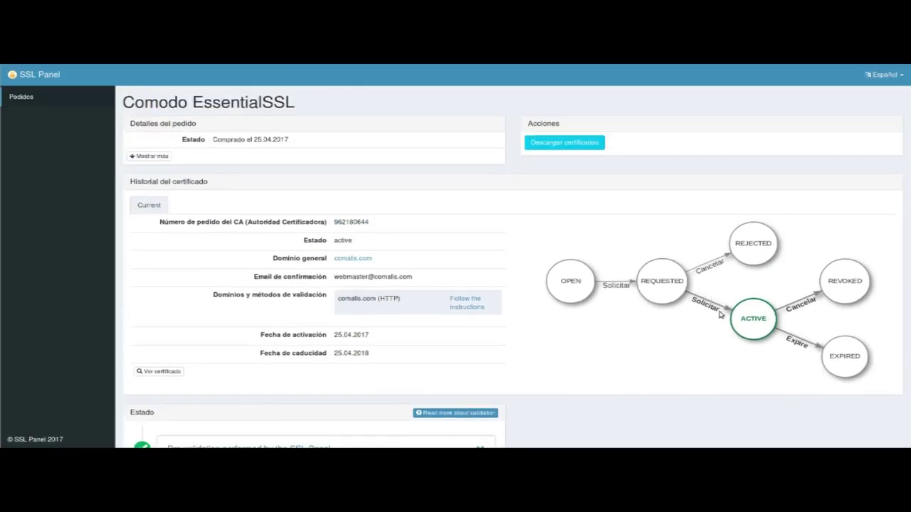
pyautogui.scroll(-3, 577, 320)
pyautogui.click(159, 129)
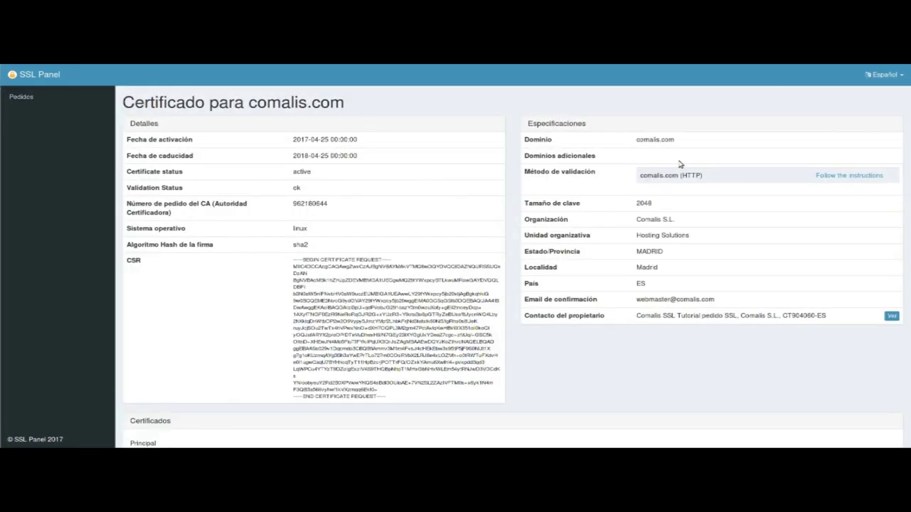
pyautogui.doubleClick(647, 140)
pyautogui.scroll(-4, 442, 230)
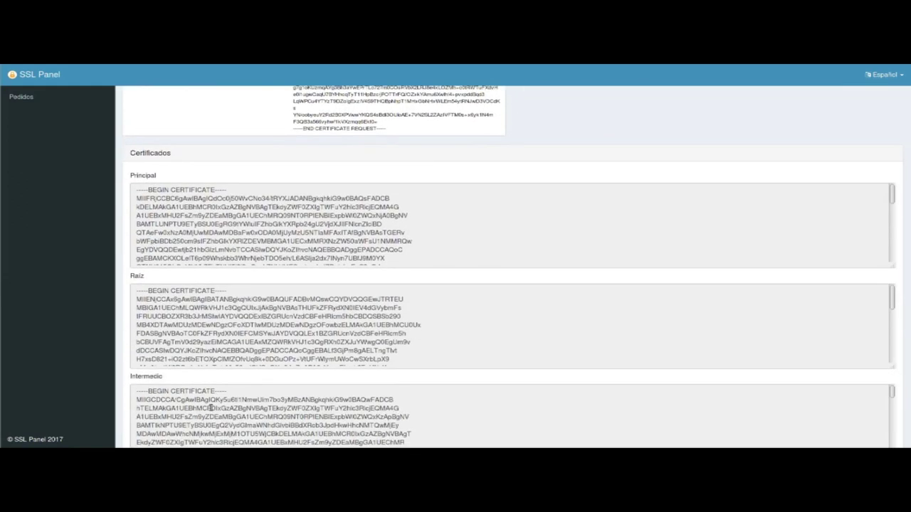
pyautogui.scroll(-1, 211, 406)
pyautogui.click(186, 250)
pyautogui.hotkey('ctrl', 'a')
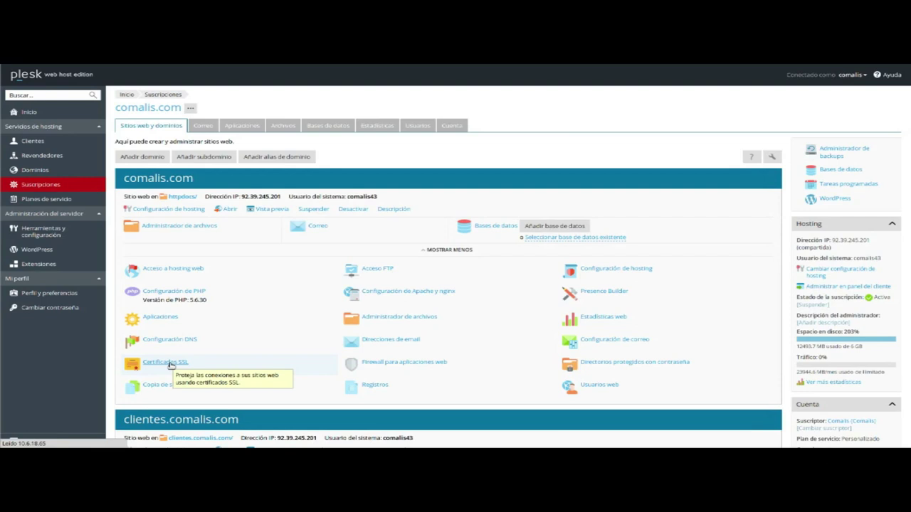
# Open the Añadir certificado SSL form from comalis.com's Certificados SSL page
pyautogui.click(166, 362)
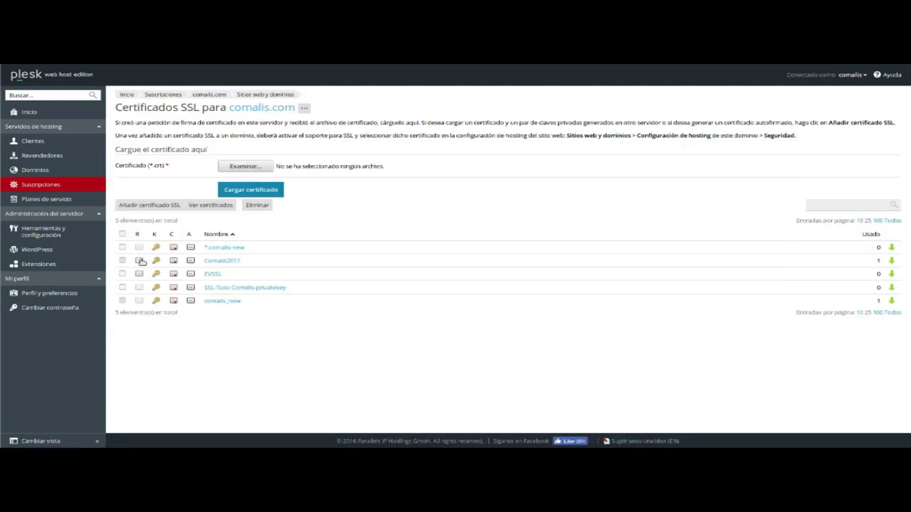
pyautogui.click(150, 206)
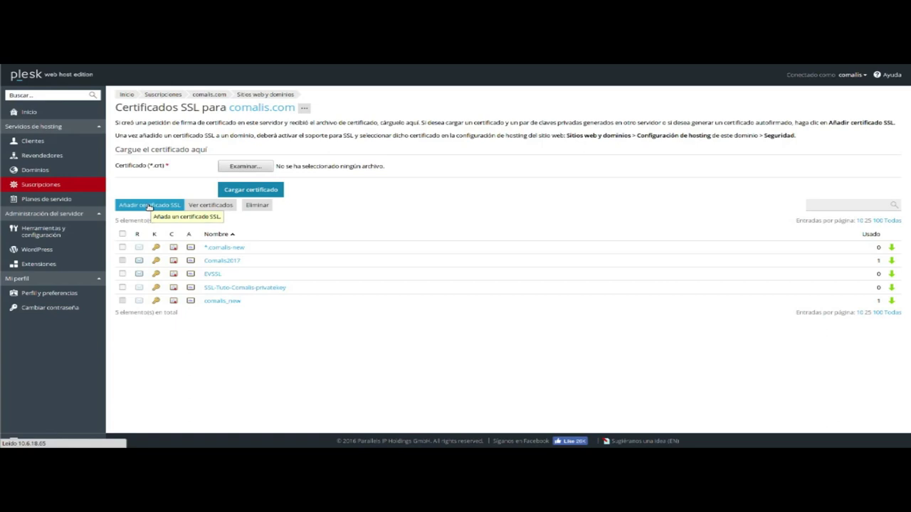
pyautogui.click(149, 205)
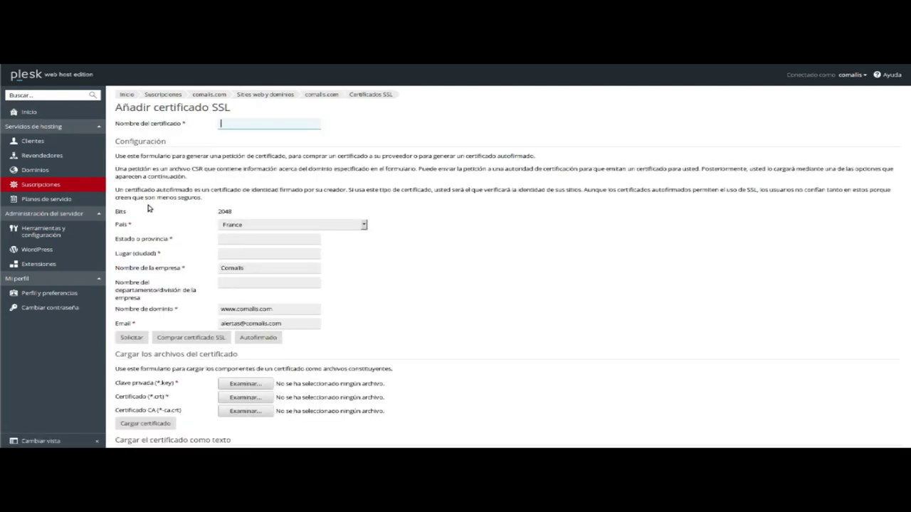
# Name the certificate SSL-Tutorial-Instalacion and set both state and city to Lyon
pyautogui.write('SSL-')
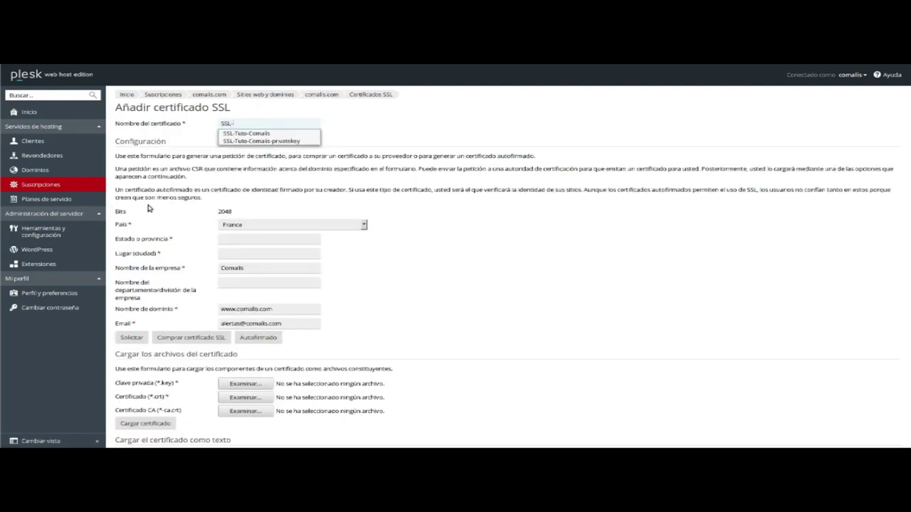
pyautogui.write('Tutoria')
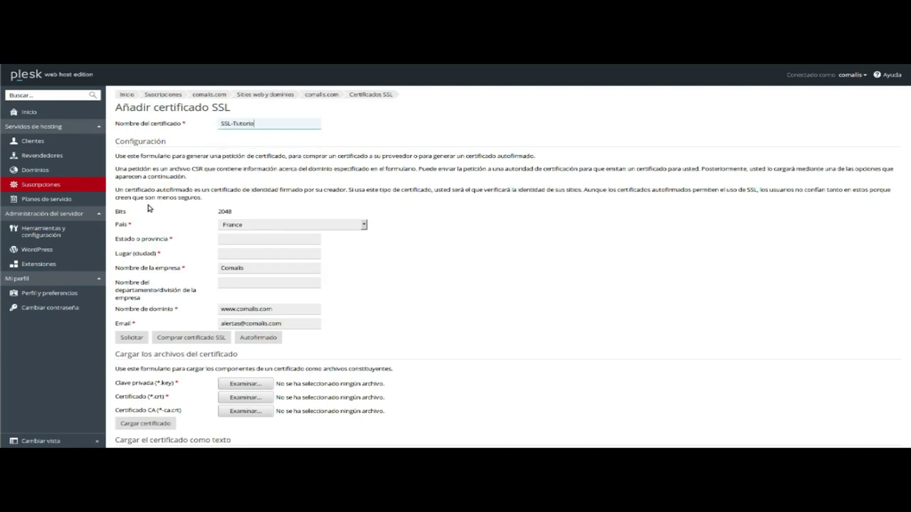
pyautogui.write('l-Instalaci')
pyautogui.click(246, 239)
pyautogui.write('Lyon')
pyautogui.press('Tab')
pyautogui.write('Lyon')
pyautogui.press('Tab')
pyautogui.press('Tab')
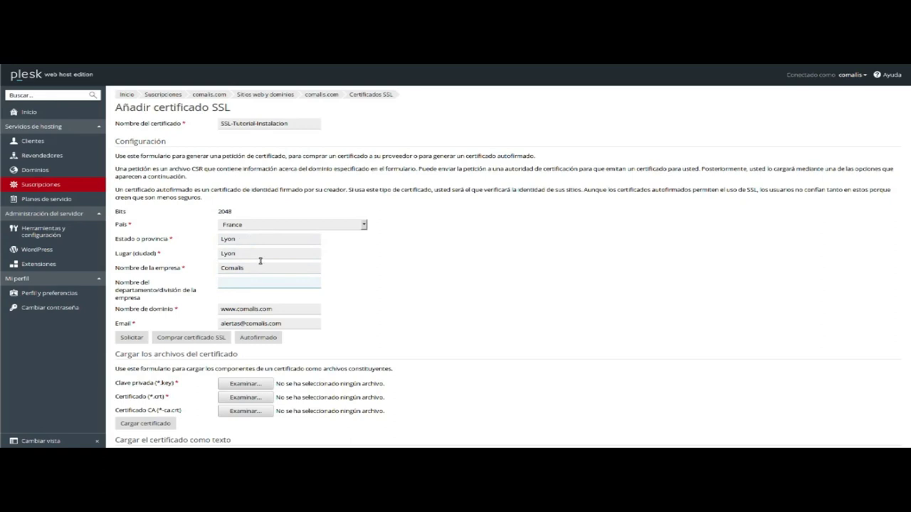
# Set the department to Hosting Solutions and trim the domain name to comalis.com
pyautogui.write('Hosting')
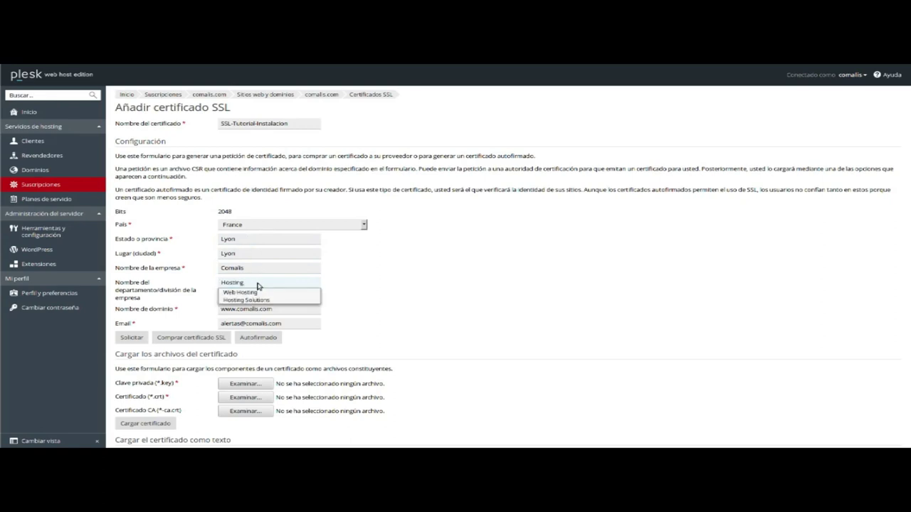
pyautogui.click(250, 299)
pyautogui.moveTo(237, 309); pyautogui.dragTo(148, 301)
pyautogui.press('BackSpace')
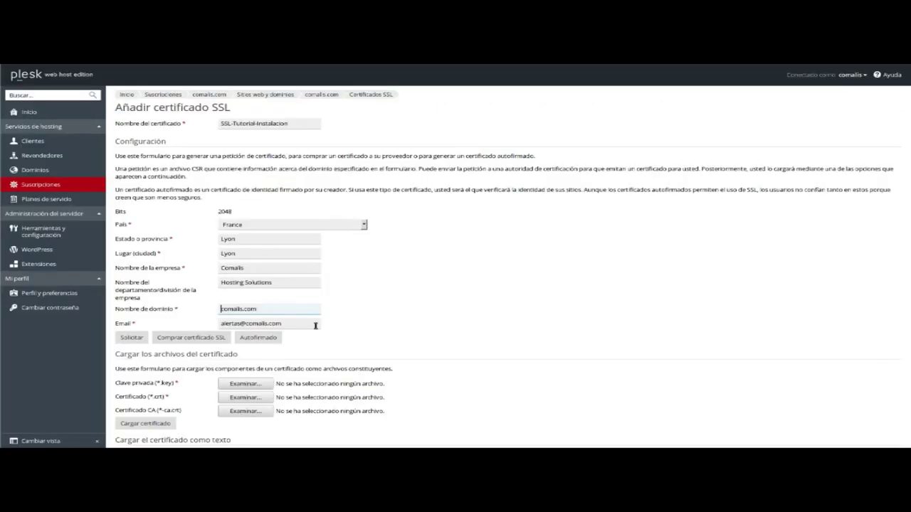
# Paste the comalis.com certificate into Certificado (*.crt) and the Notepad RSA key into Clave privada
pyautogui.scroll(-4, 591, 308)
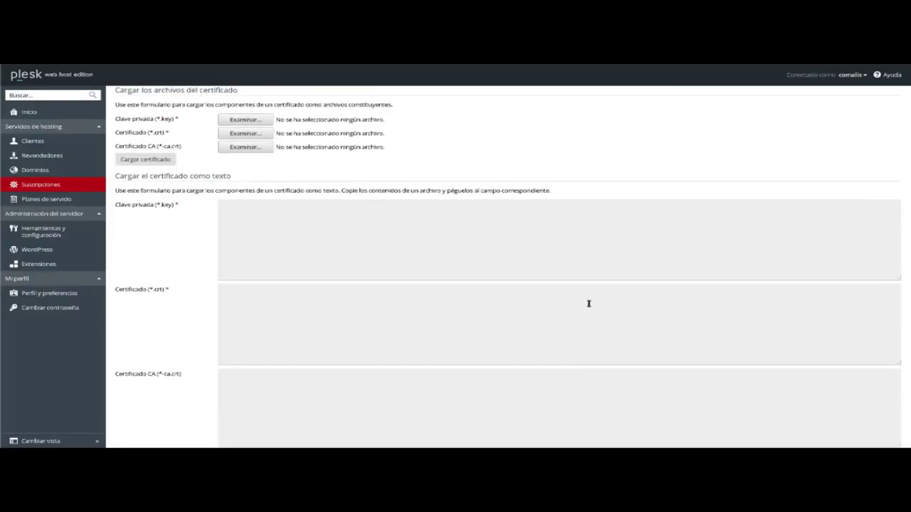
pyautogui.click(254, 307)
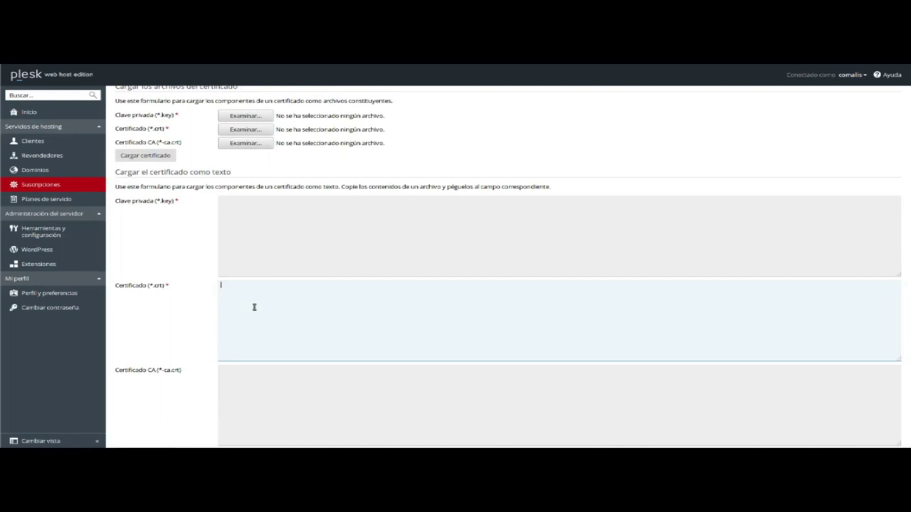
pyautogui.hotkey('ctrl', 'v')
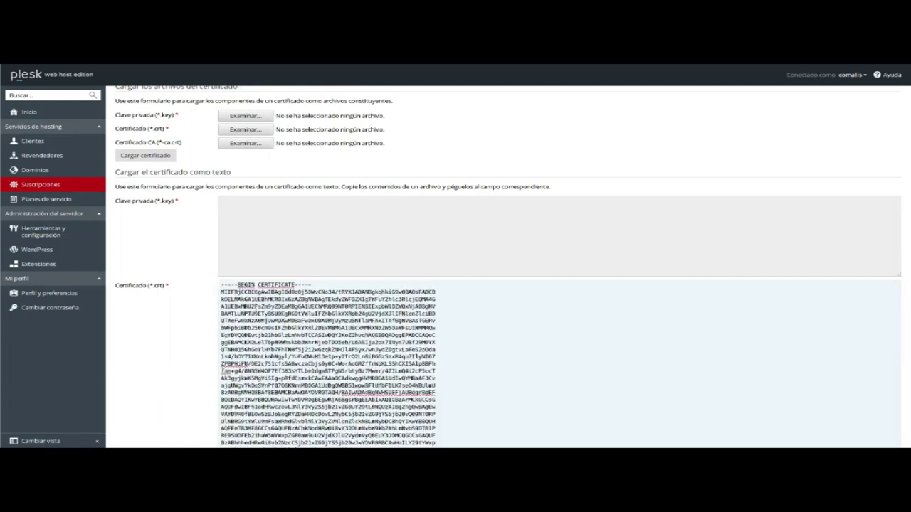
pyautogui.hotkey('alt', 'Tab')
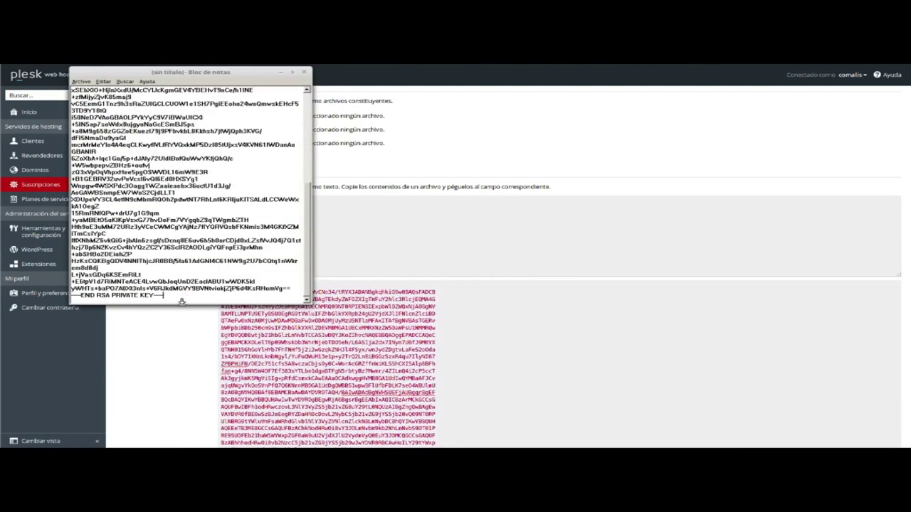
pyautogui.moveTo(164, 294); pyautogui.dragTo(70, 117)
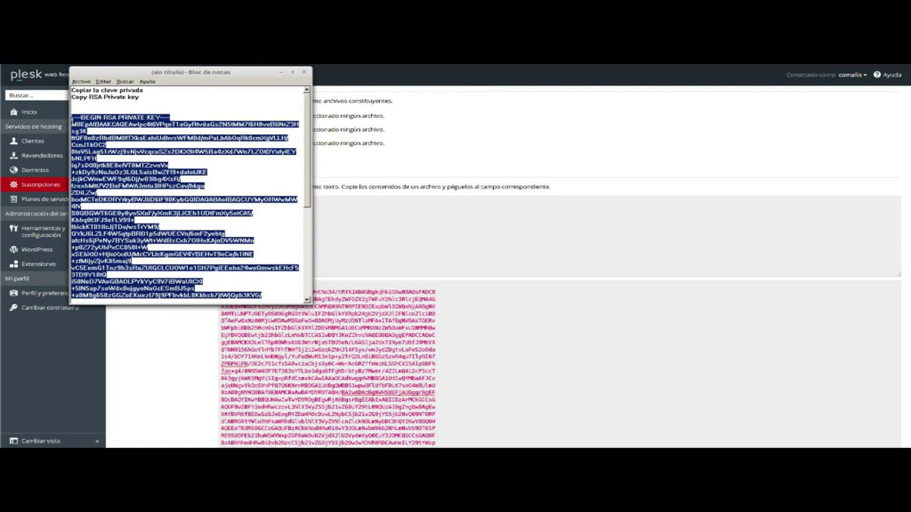
pyautogui.click(369, 250)
pyautogui.hotkey('ctrl', 'v')
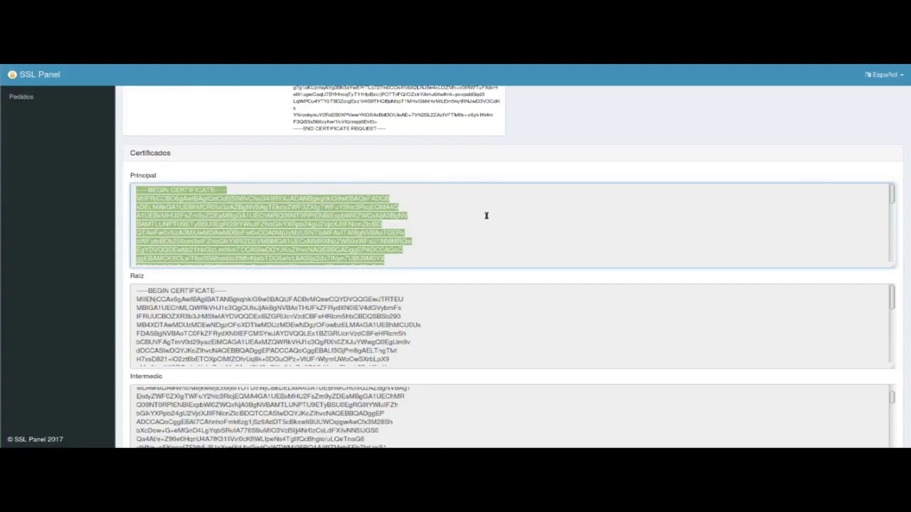
# Select all of the Intermedio certificate text in SSL Panel for copying
pyautogui.scroll(-5, 577, 301)
pyautogui.click(308, 396)
pyautogui.hotkey('ctrl', 'a')
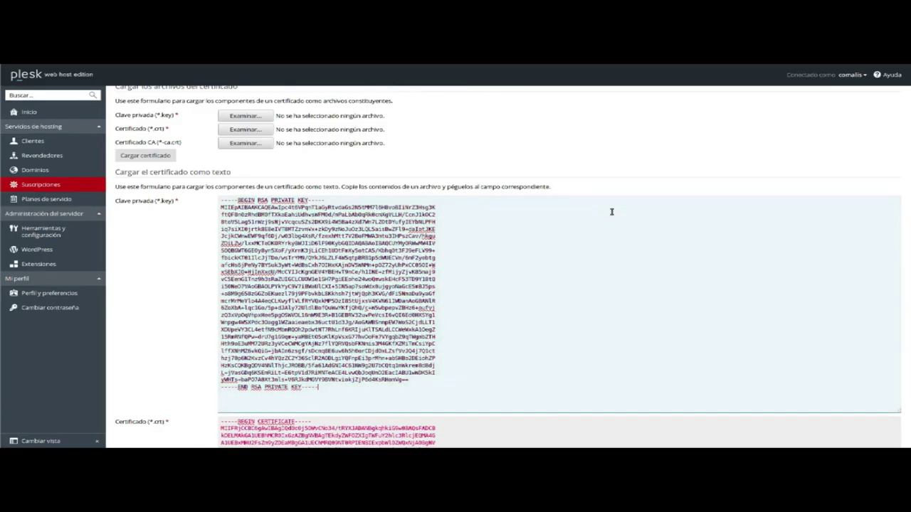
pyautogui.scroll(-10, 612, 209)
# Fill Certificado CA with the intermediate and root certificates, then upload the certificate
pyautogui.click(390, 338)
pyautogui.hotkey('ctrl', 'v')
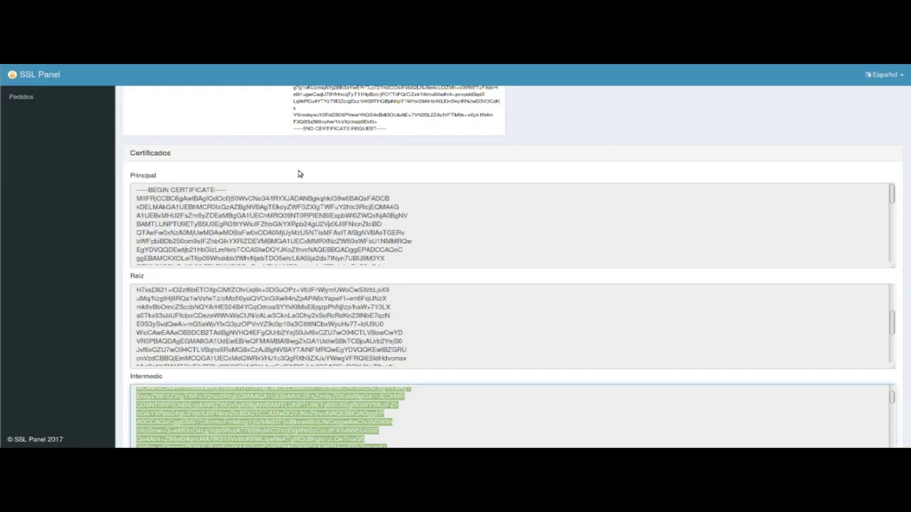
pyautogui.scroll(-5, 533, 341)
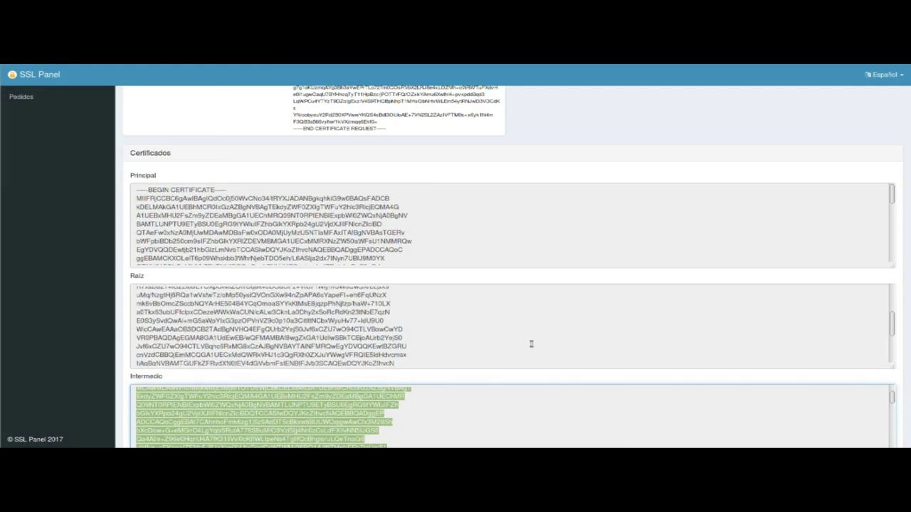
pyautogui.click(363, 313)
pyautogui.hotkey('ctrl', 'a')
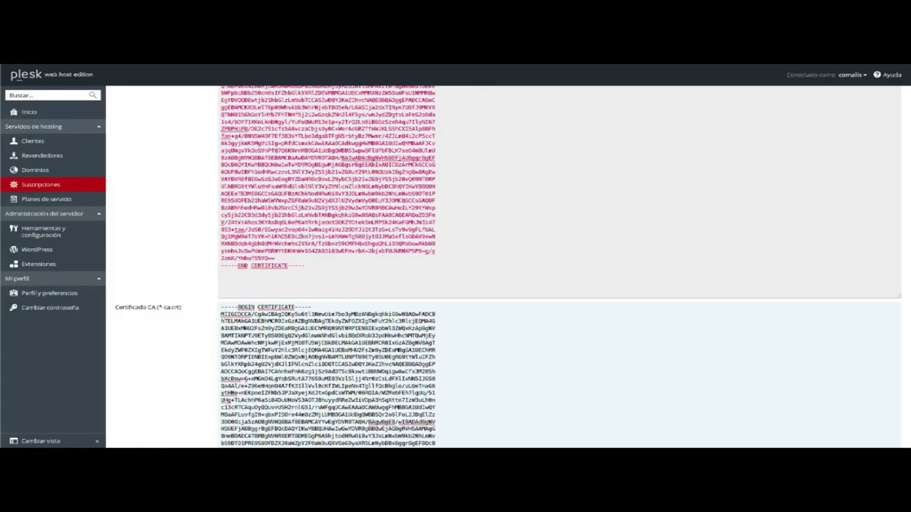
pyautogui.scroll(-5, 593, 310)
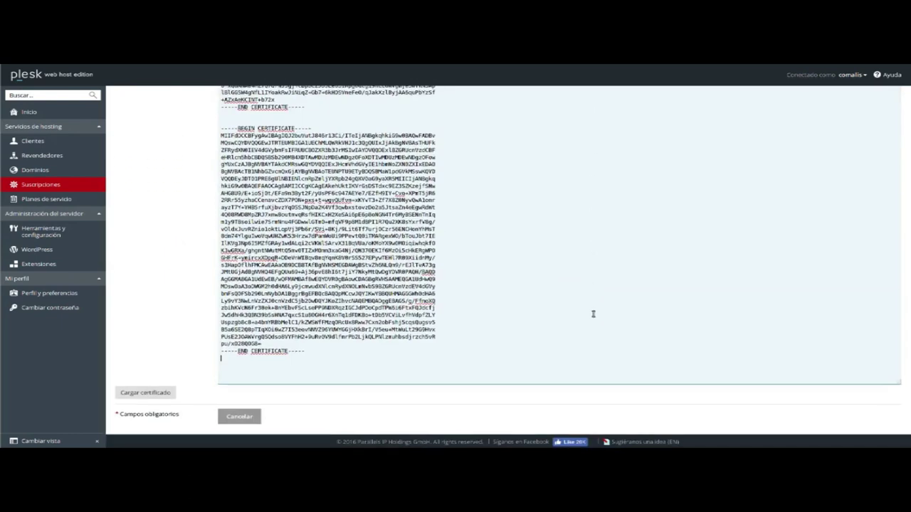
pyautogui.hotkey('ctrl', 'v')
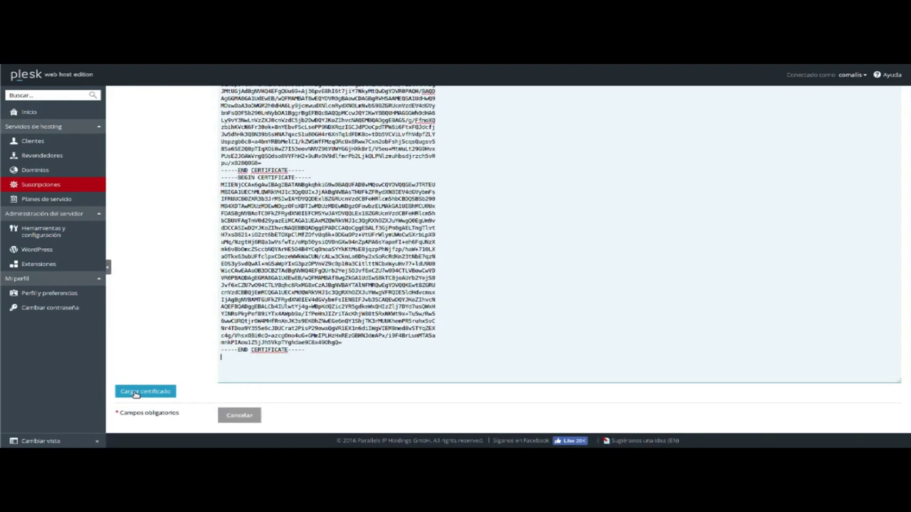
pyautogui.click(135, 393)
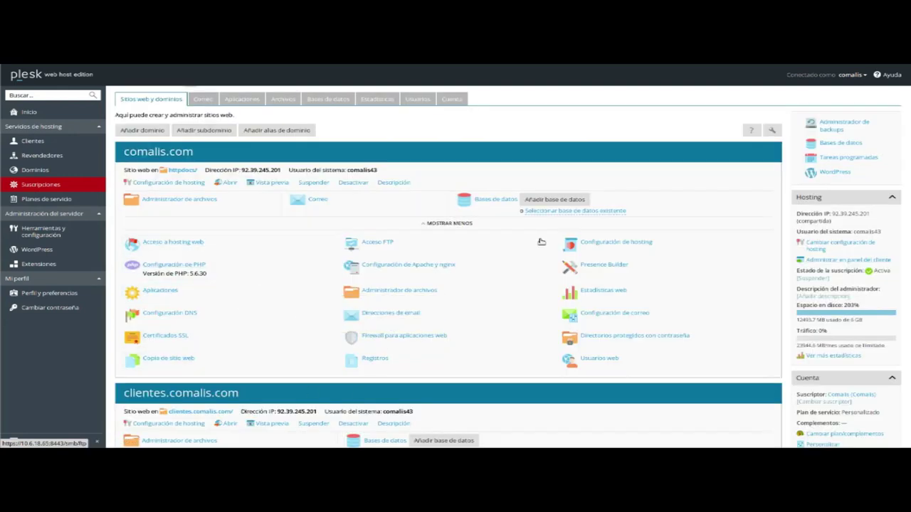
# Once the upload finishes, open Configuración de hosting for comalis.com
pyautogui.click(612, 244)
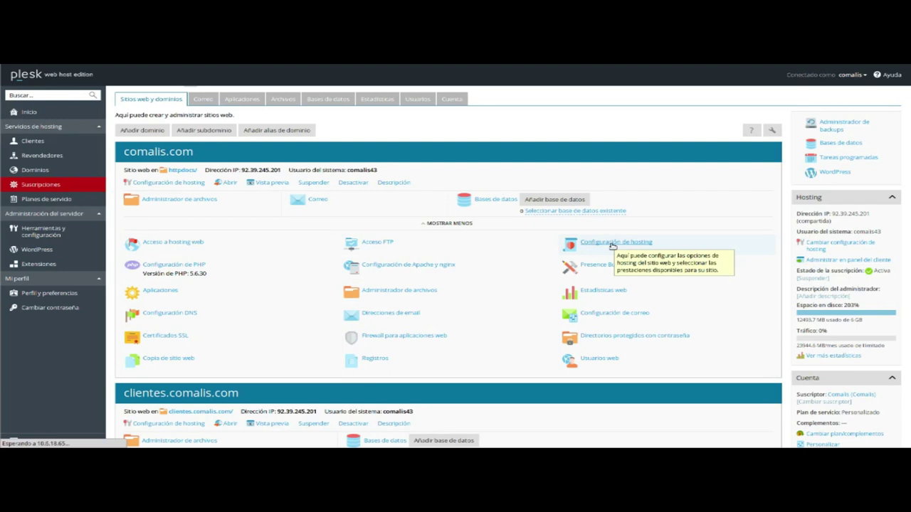